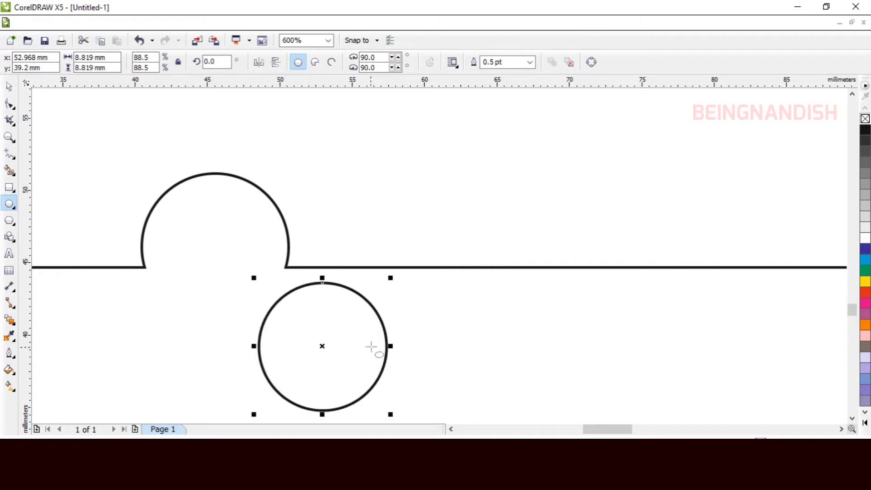
- Duplicate the wheel circle and form two smaller concentric rim circles inside the tyre
{"action": "key", "text": "ctrl+d"}
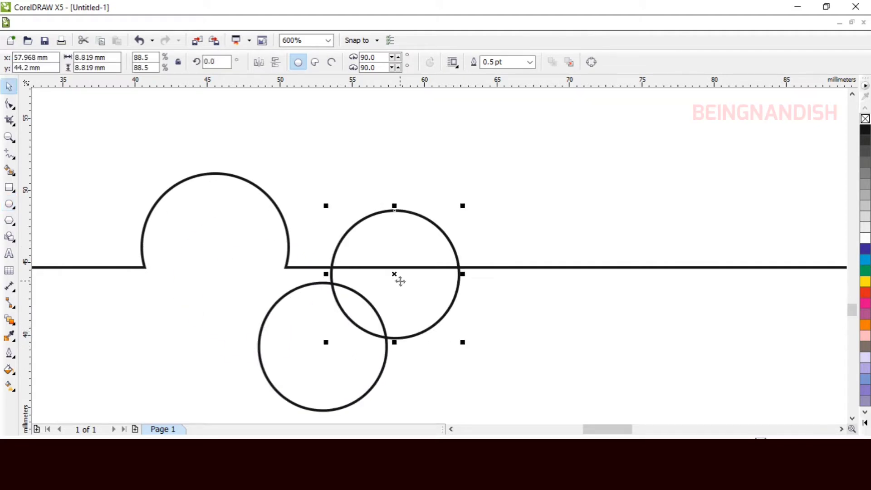
{"action": "left_click_drag", "start_coordinate": [395, 274], "coordinate": [365, 314]}
{"action": "left_click", "coordinate": [422, 310]}
{"action": "left_click", "coordinate": [358, 336]}
{"action": "left_click", "coordinate": [409, 313]}
{"action": "scroll", "coordinate": [331, 391], "scroll_direction": "up", "scroll_amount": 1}
- Draw a hub circle about 1.4 mm in diameter and centre it in the wheel
{"action": "left_click", "coordinate": [11, 206]}
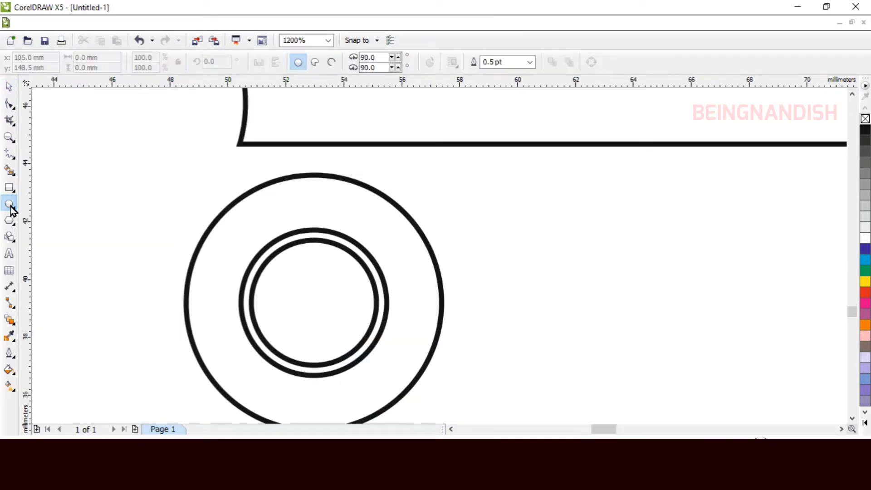
{"action": "left_click_drag", "start_coordinate": [465, 273], "coordinate": [473, 281]}
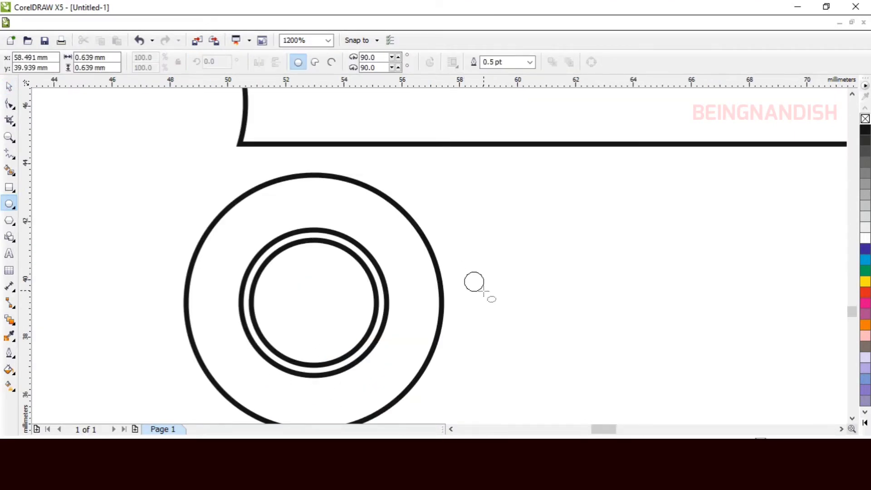
{"action": "left_click_drag", "start_coordinate": [498, 313], "coordinate": [498, 313]}
{"action": "left_click_drag", "start_coordinate": [485, 293], "coordinate": [314, 302]}
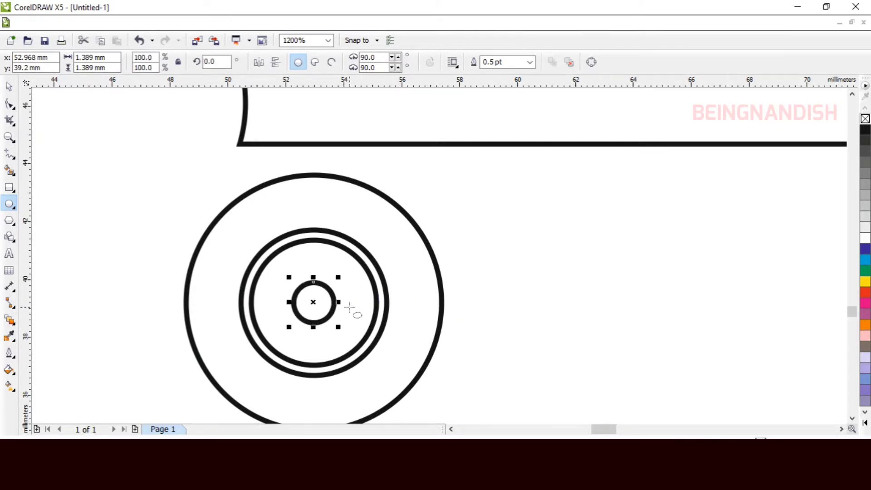
- Add small bolt-hole circles about 0.57 mm in diameter directly above and below the hub
{"action": "right_click", "coordinate": [313, 265]}
{"action": "left_click_drag", "start_coordinate": [312, 265], "coordinate": [325, 277]}
{"action": "left_click_drag", "start_coordinate": [315, 227], "coordinate": [314, 227]}
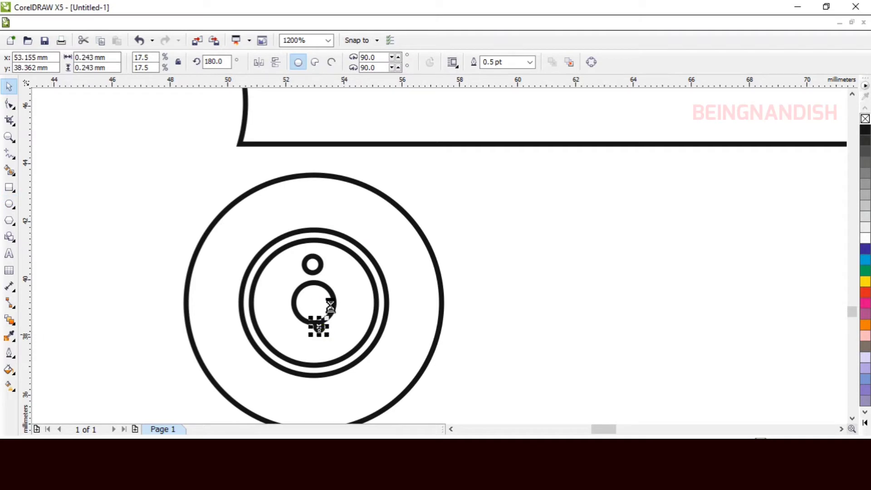
{"action": "key", "text": "ctrl+x"}
{"action": "left_click", "coordinate": [321, 264]}
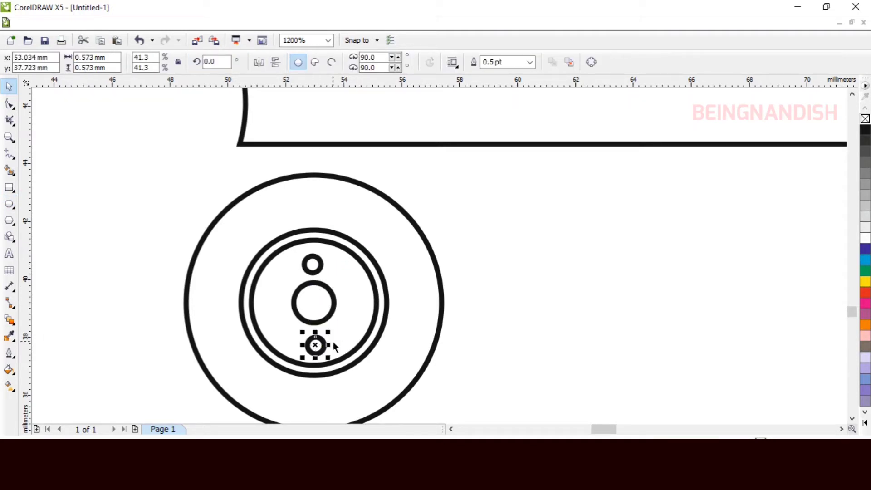
{"action": "key", "text": "Right"}
{"action": "key", "text": "Left"}
- Copy the small bolt-hole circle around the hub to complete a ring of eight holes
{"action": "left_click", "coordinate": [335, 298]}
{"action": "left_click", "coordinate": [317, 266]}
{"action": "left_click_drag", "start_coordinate": [274, 304], "coordinate": [273, 304]}
{"action": "right_click", "coordinate": [274, 305]}
{"action": "left_click", "coordinate": [314, 266]}
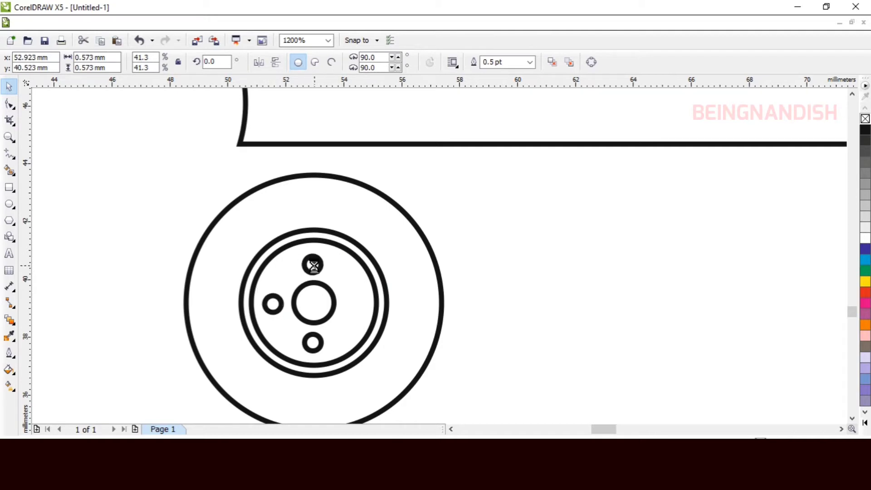
{"action": "left_click_drag", "start_coordinate": [355, 303], "coordinate": [355, 302]}
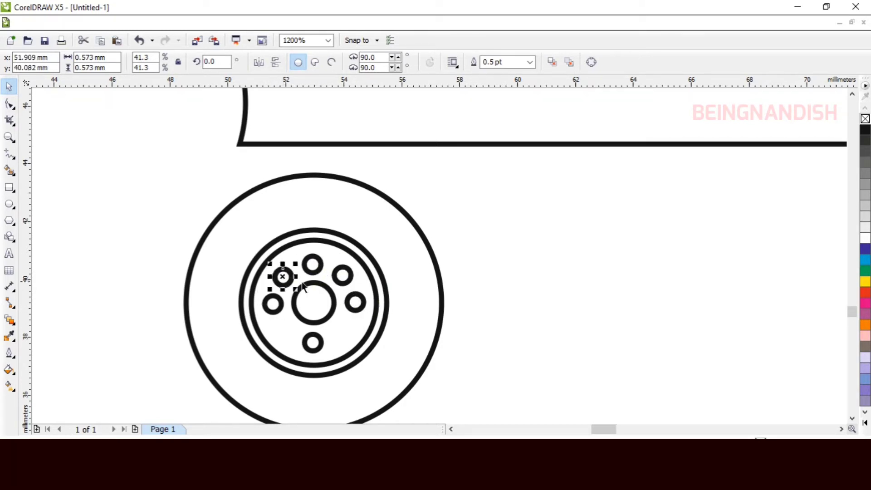
{"action": "left_click_drag", "start_coordinate": [284, 332], "coordinate": [342, 332]}
{"action": "right_click", "coordinate": [341, 332]}
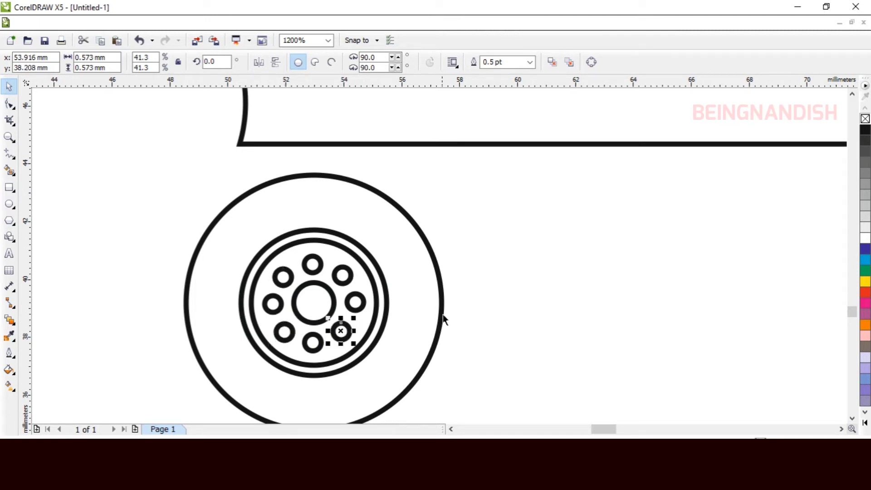
- Scale down the central hub circle slightly and move the bolt hole on its right a little closer to it
{"action": "left_click", "coordinate": [443, 316]}
{"action": "left_click", "coordinate": [566, 301]}
{"action": "left_click", "coordinate": [332, 306]}
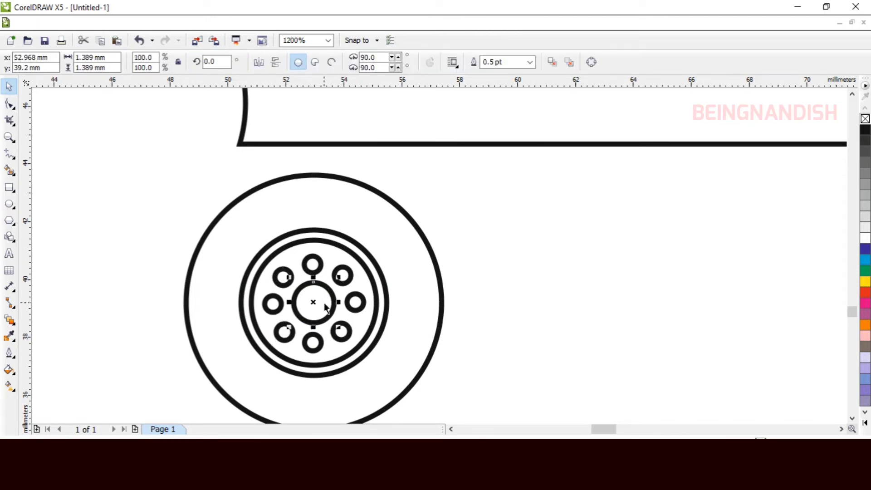
{"action": "left_click", "coordinate": [389, 273]}
{"action": "left_click", "coordinate": [352, 303]}
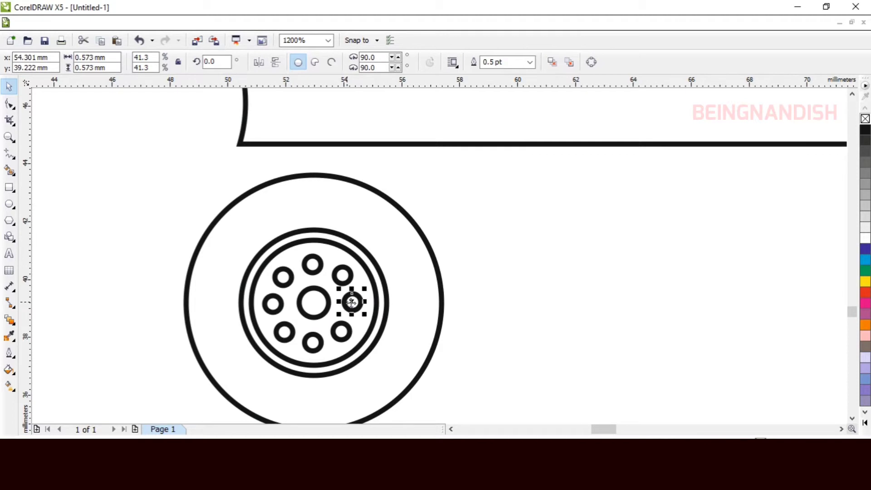
{"action": "left_click", "coordinate": [442, 269]}
{"action": "left_click", "coordinate": [494, 273]}
- Add a concentric copy of the outer tyre circle scaled inward to about 8.3 mm
{"action": "left_click", "coordinate": [238, 200]}
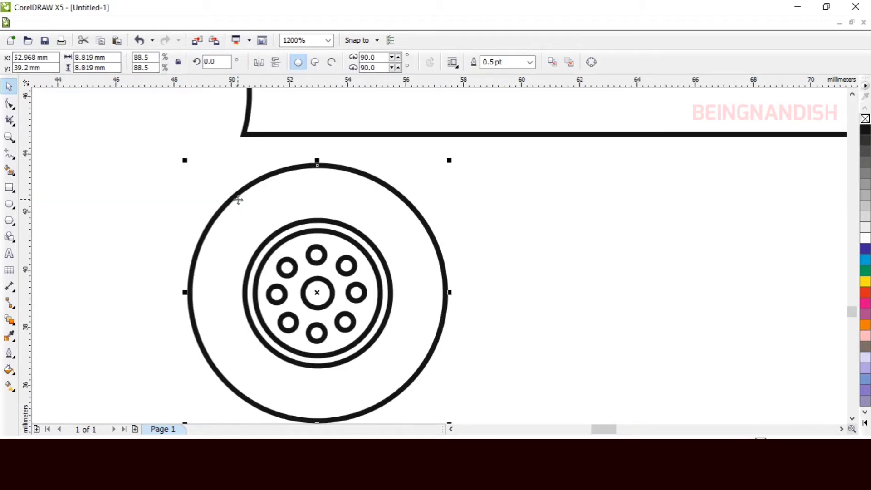
{"action": "left_click_drag", "start_coordinate": [450, 160], "coordinate": [448, 169]}
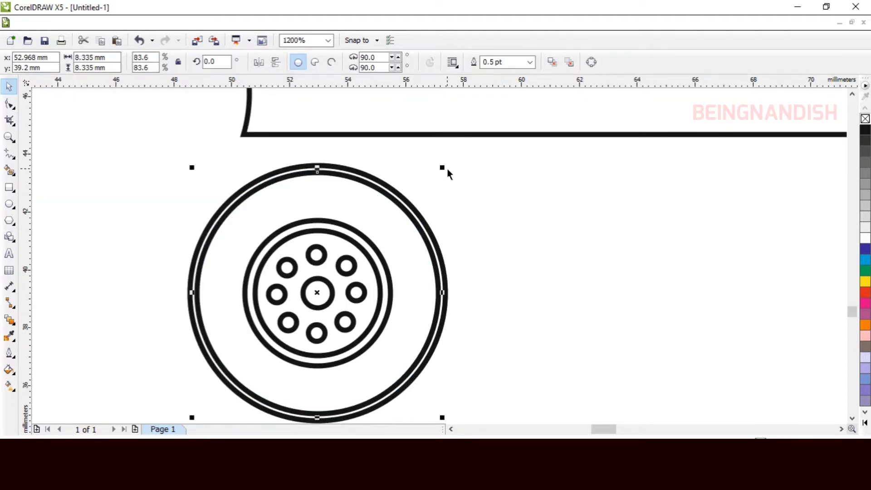
{"action": "left_click", "coordinate": [133, 237]}
- Select all the wheel's circles and move the wheel into the left wheel arch
{"action": "left_click_drag", "start_coordinate": [174, 165], "coordinate": [456, 426]}
{"action": "left_click_drag", "start_coordinate": [318, 244], "coordinate": [229, 149]}
{"action": "scroll", "coordinate": [357, 254], "scroll_direction": "down", "scroll_amount": 1}
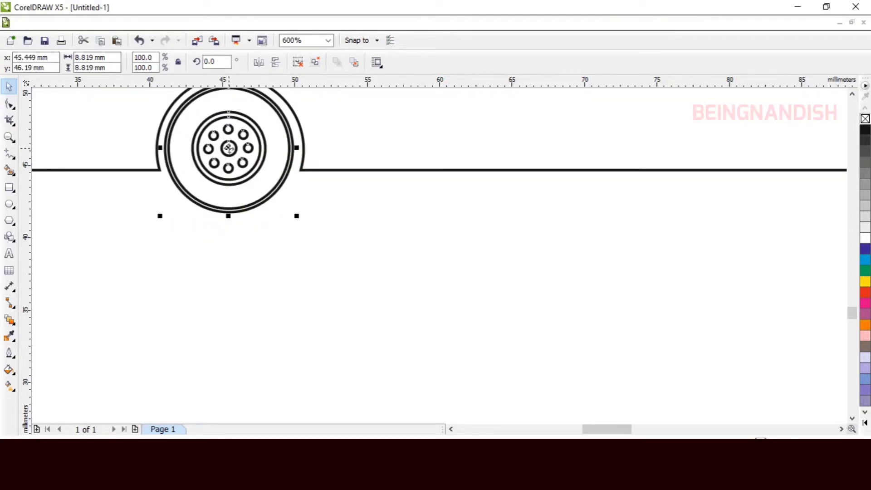
{"action": "scroll", "coordinate": [277, 235], "scroll_direction": "down", "scroll_amount": 2}
{"action": "scroll", "coordinate": [221, 307], "scroll_direction": "up", "scroll_amount": 2}
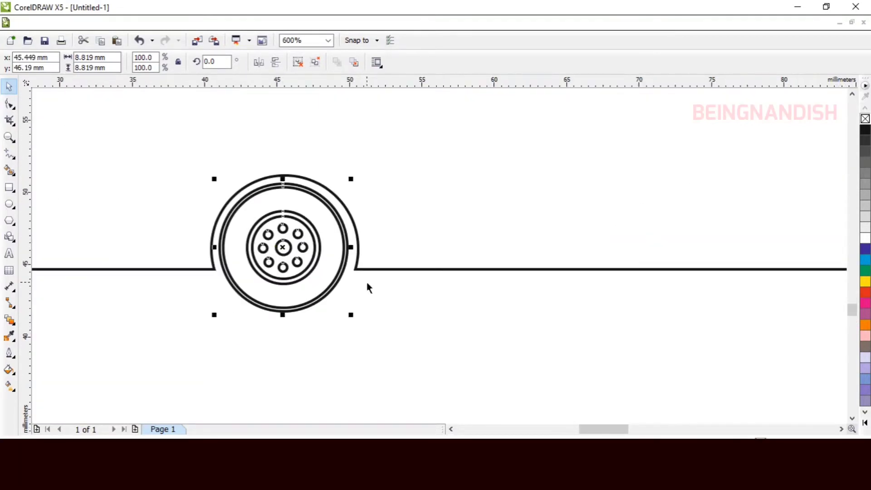
- Duplicate the complete wheel and place the copy in the right wheel arch of the body
{"action": "key", "text": "ctrl+d"}
{"action": "left_click_drag", "start_coordinate": [590, 429], "coordinate": [602, 416]}
{"action": "left_click_drag", "start_coordinate": [149, 175], "coordinate": [676, 235]}
{"action": "left_click_drag", "start_coordinate": [616, 429], "coordinate": [643, 429]}
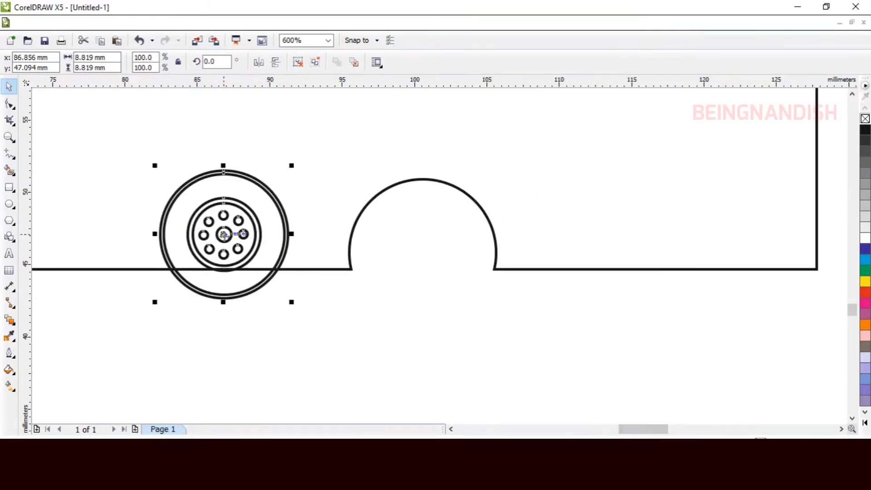
{"action": "left_click_drag", "start_coordinate": [223, 236], "coordinate": [414, 253]}
- Draw short 2-point lines joining the left wheel's tyre to the arch ends on both sides
{"action": "left_click_drag", "start_coordinate": [628, 429], "coordinate": [581, 434]}
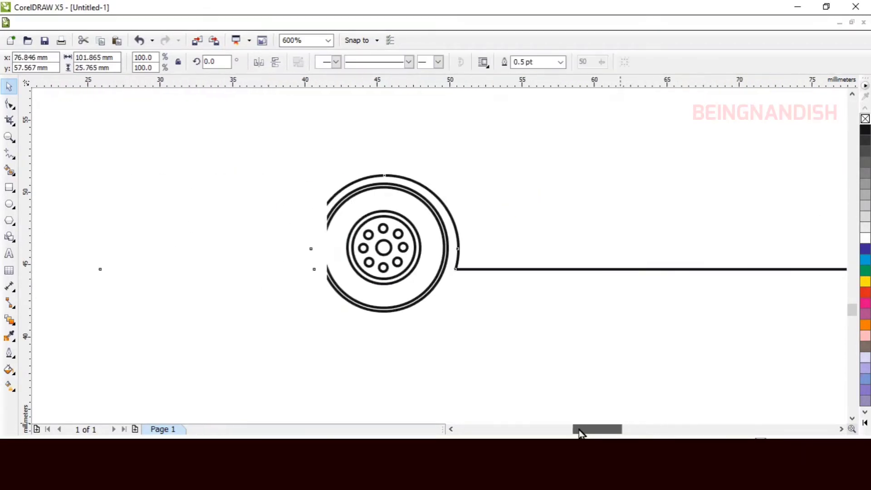
{"action": "scroll", "coordinate": [325, 295], "scroll_direction": "up", "scroll_amount": 2}
{"action": "left_click", "coordinate": [325, 295]}
{"action": "left_click", "coordinate": [9, 155]}
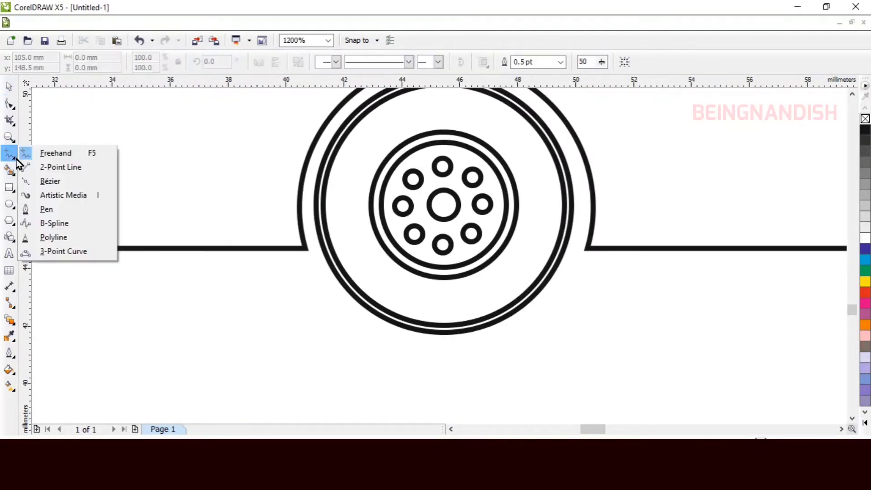
{"action": "left_click", "coordinate": [57, 168]}
{"action": "left_click_drag", "start_coordinate": [322, 246], "coordinate": [322, 248]}
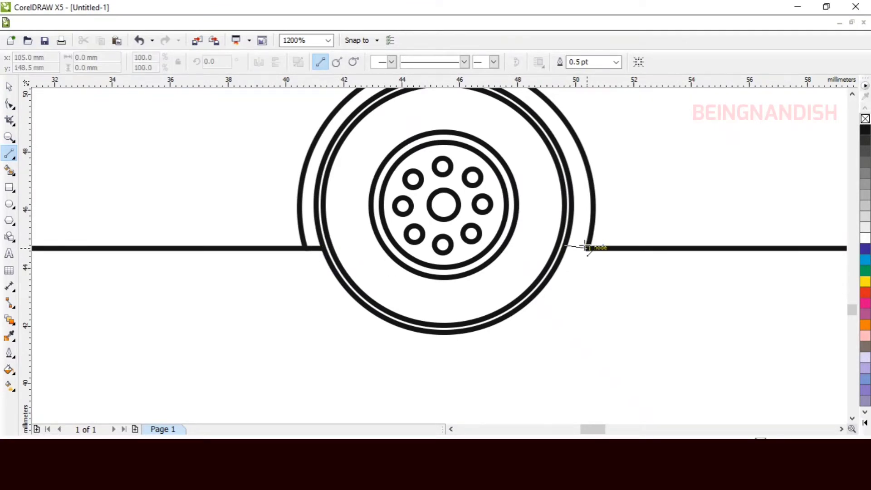
{"action": "left_click_drag", "start_coordinate": [587, 248], "coordinate": [588, 247]}
- Draw short 2-point lines closing the gaps between the right wheel's tyre and its arch ends
{"action": "scroll", "coordinate": [594, 386], "scroll_direction": "right", "scroll_amount": 6}
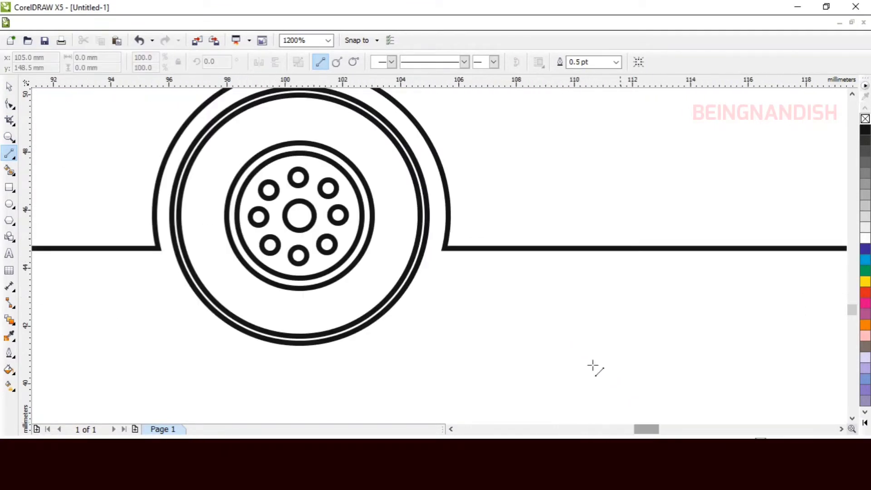
{"action": "left_click_drag", "start_coordinate": [173, 241], "coordinate": [176, 248]}
{"action": "key", "text": "ctrl+z"}
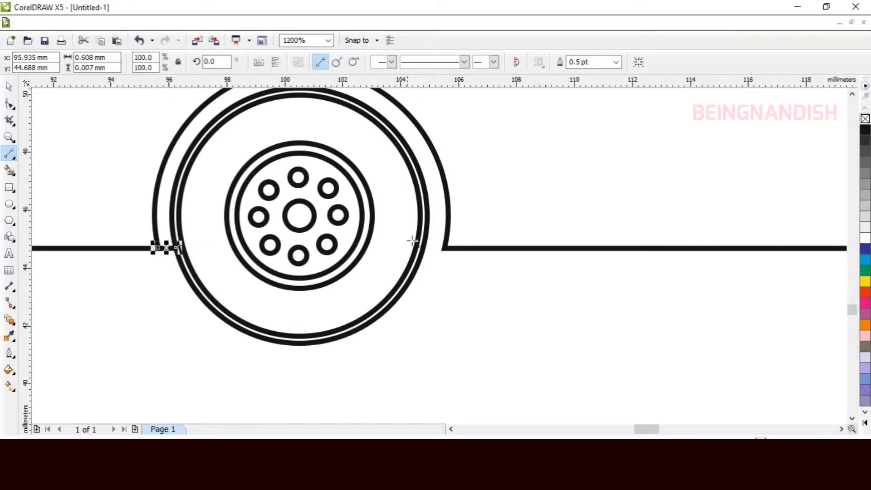
{"action": "key", "text": "ctrl+z"}
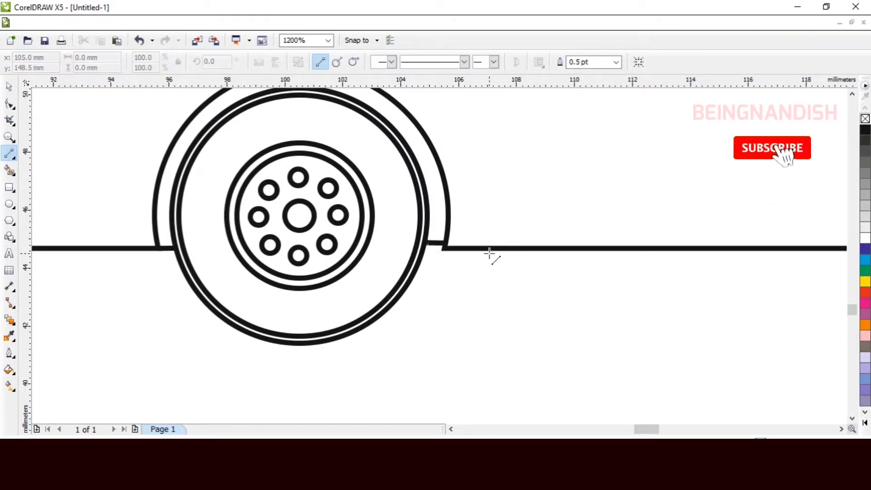
{"action": "left_click_drag", "start_coordinate": [425, 243], "coordinate": [446, 242]}
{"action": "scroll", "coordinate": [502, 229], "scroll_direction": "down", "scroll_amount": 2}
{"action": "left_click", "coordinate": [502, 231]}
{"action": "left_click", "coordinate": [511, 287]}
{"action": "scroll", "coordinate": [491, 312], "scroll_direction": "down", "scroll_amount": 1}
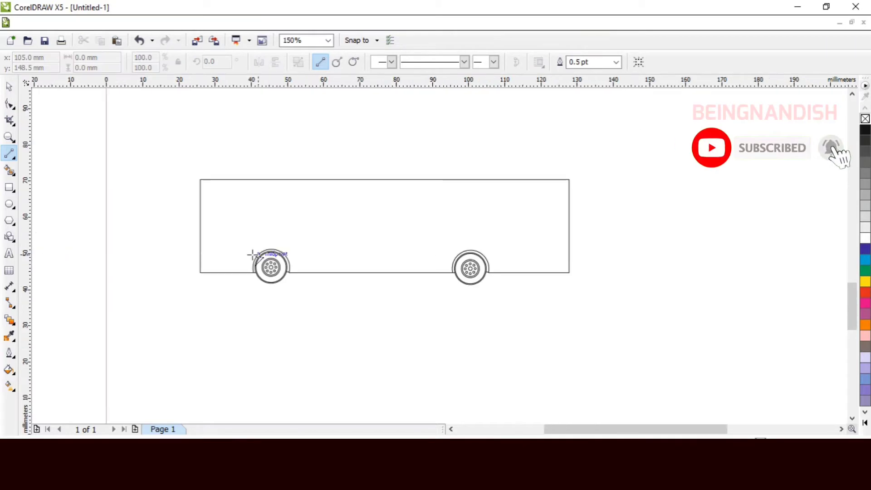
- Raise the body outline's lower-right corner node slightly so the bottom edge slopes up behind the right wheel
{"action": "scroll", "coordinate": [245, 247], "scroll_direction": "up", "scroll_amount": 1}
{"action": "left_click_drag", "start_coordinate": [597, 430], "coordinate": [654, 434]}
{"action": "key", "text": "space"}
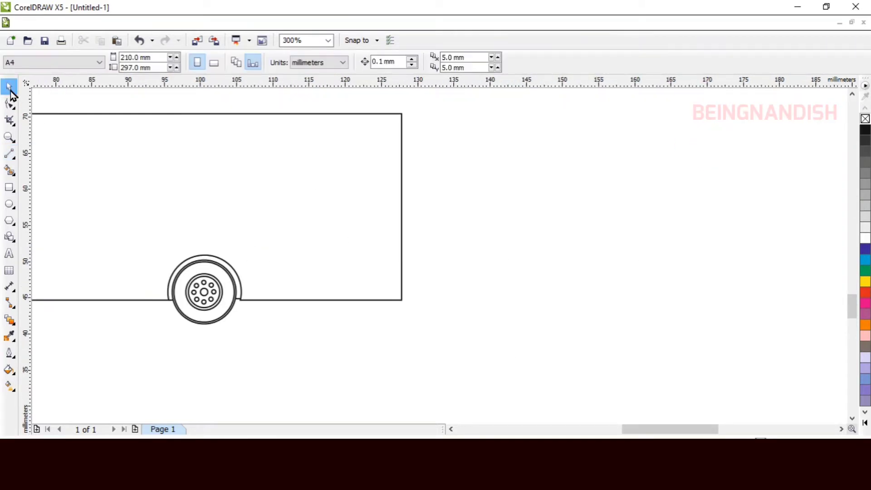
{"action": "left_click", "coordinate": [401, 298]}
{"action": "left_click", "coordinate": [10, 104]}
{"action": "scroll", "coordinate": [358, 261], "scroll_direction": "up", "scroll_amount": 2}
{"action": "left_click_drag", "start_coordinate": [447, 338], "coordinate": [453, 323]}
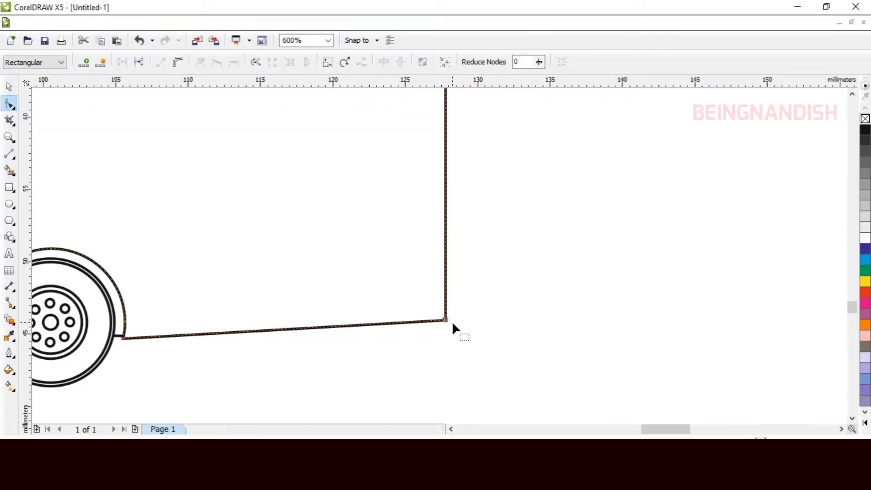
- Convert the body's right edge to a curve and bend it outward into a gentle bulge
{"action": "scroll", "coordinate": [453, 327], "scroll_direction": "down", "scroll_amount": 4}
{"action": "scroll", "coordinate": [491, 321], "scroll_direction": "up", "scroll_amount": 2}
{"action": "scroll", "coordinate": [490, 321], "scroll_direction": "up", "scroll_amount": 2}
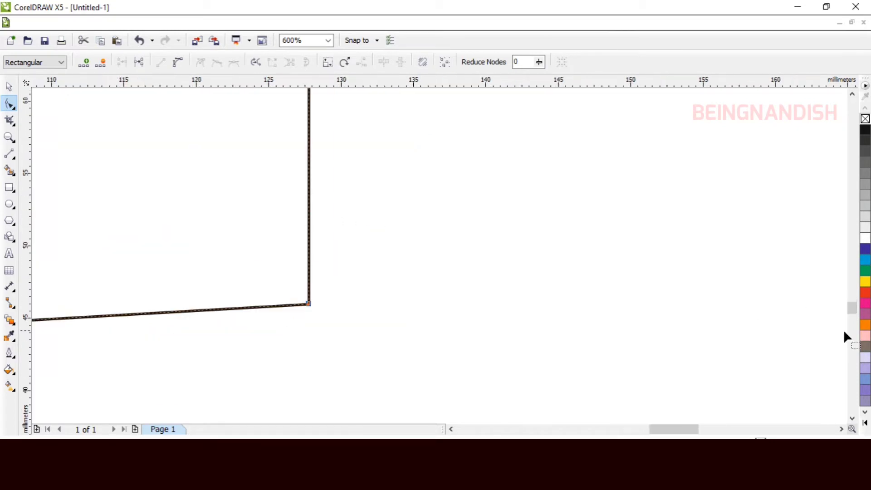
{"action": "left_click_drag", "start_coordinate": [853, 309], "coordinate": [853, 301]}
{"action": "right_click", "coordinate": [310, 230]}
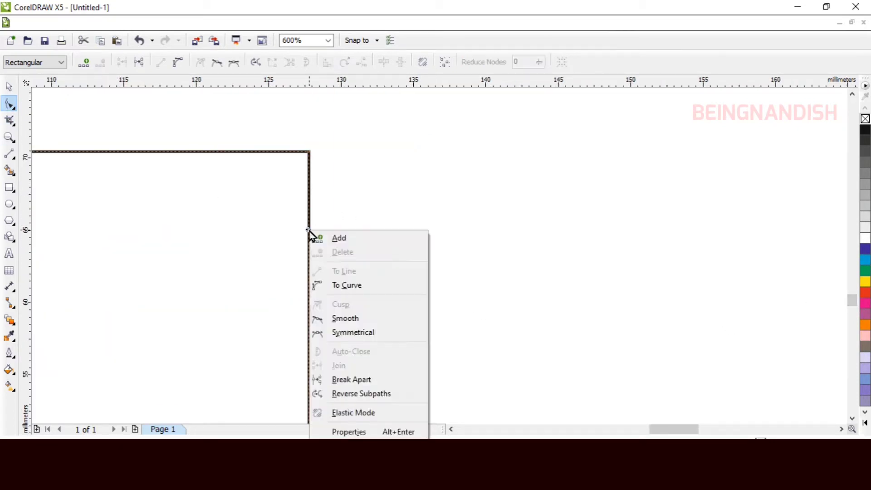
{"action": "left_click", "coordinate": [348, 286]}
{"action": "left_click_drag", "start_coordinate": [310, 273], "coordinate": [349, 199]}
{"action": "scroll", "coordinate": [355, 262], "scroll_direction": "down", "scroll_amount": 1}
{"action": "left_click_drag", "start_coordinate": [333, 326], "coordinate": [352, 387]}
{"action": "left_click_drag", "start_coordinate": [351, 228], "coordinate": [348, 253]}
{"action": "left_click", "coordinate": [399, 250]}
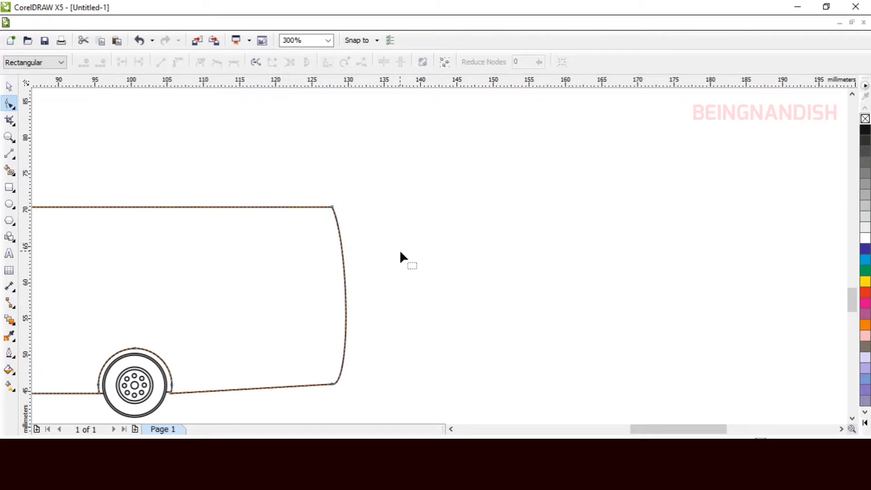
- Convert the body's left edge to a curve and bend it outward
{"action": "left_click_drag", "start_coordinate": [168, 329], "coordinate": [673, 341]}
{"action": "scroll", "coordinate": [294, 326], "scroll_direction": "left", "scroll_amount": 2}
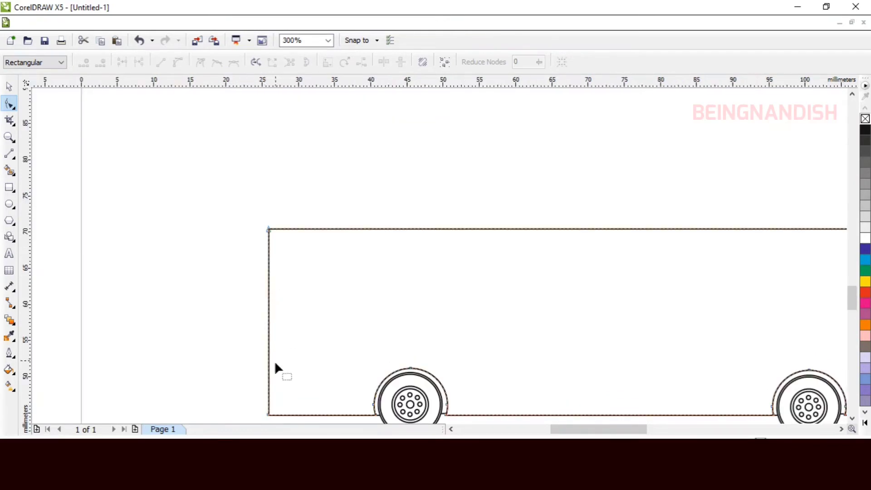
{"action": "scroll", "coordinate": [281, 368], "scroll_direction": "down", "scroll_amount": 1}
{"action": "key", "text": "ctrl+z"}
{"action": "scroll", "coordinate": [281, 368], "scroll_direction": "up", "scroll_amount": 1}
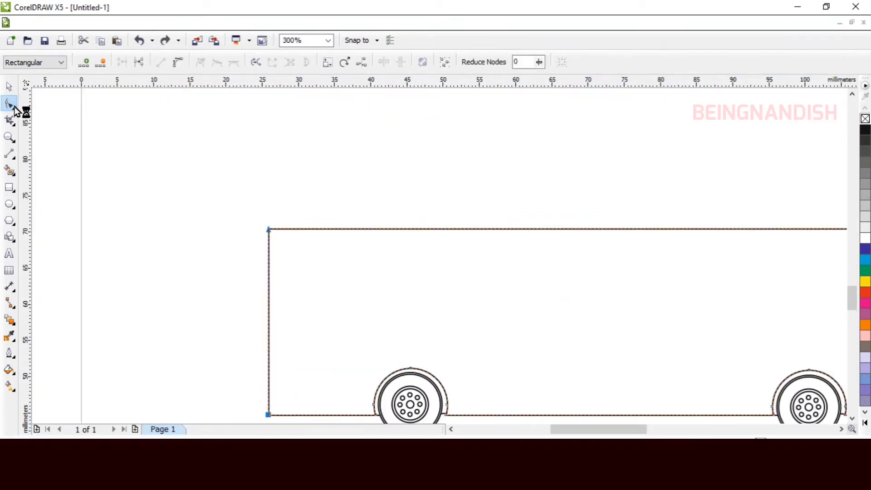
{"action": "right_click", "coordinate": [269, 368]}
{"action": "left_click", "coordinate": [301, 212]}
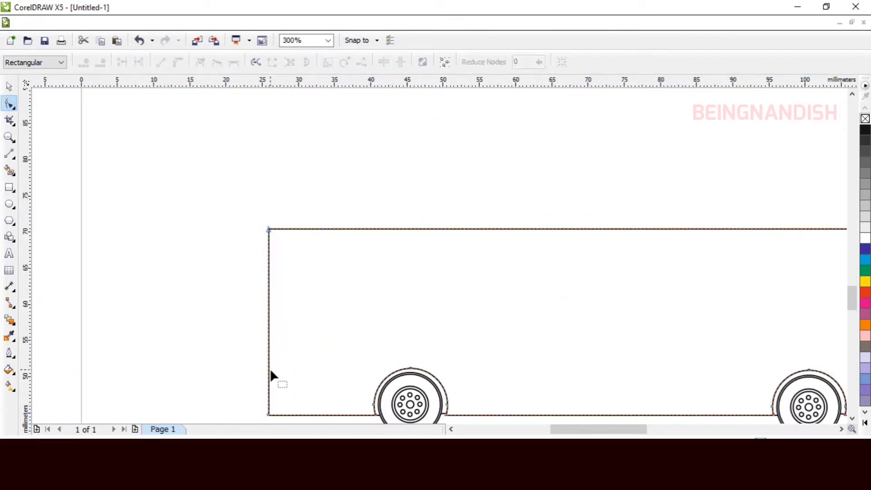
{"action": "left_click_drag", "start_coordinate": [268, 362], "coordinate": [251, 388]}
- Make the body's upper-left corner node smooth and shorten its curve handle to round the corner
{"action": "scroll", "coordinate": [266, 273], "scroll_direction": "up", "scroll_amount": 1}
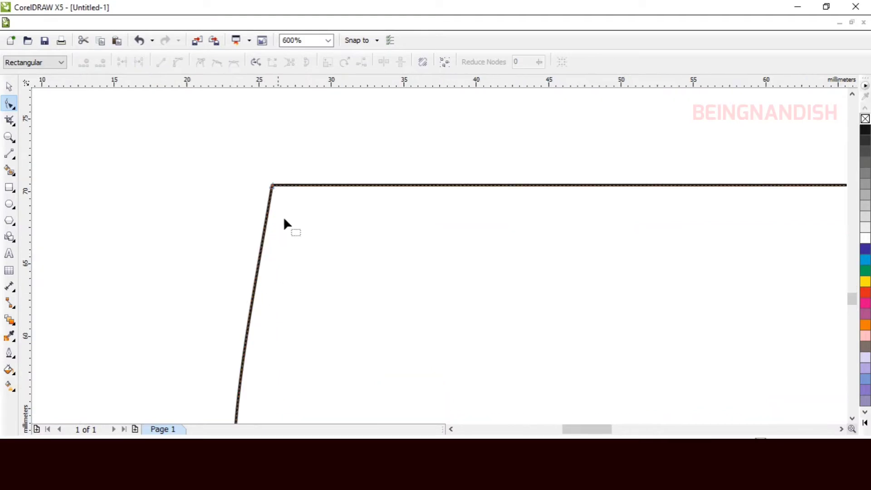
{"action": "mouse_move", "coordinate": [272, 185]}
{"action": "left_mouse_down"}
{"action": "mouse_move", "coordinate": [270, 195]}
{"action": "mouse_move", "coordinate": [273, 185]}
{"action": "left_mouse_up"}
{"action": "right_click", "coordinate": [273, 186]}
{"action": "left_click", "coordinate": [311, 275]}
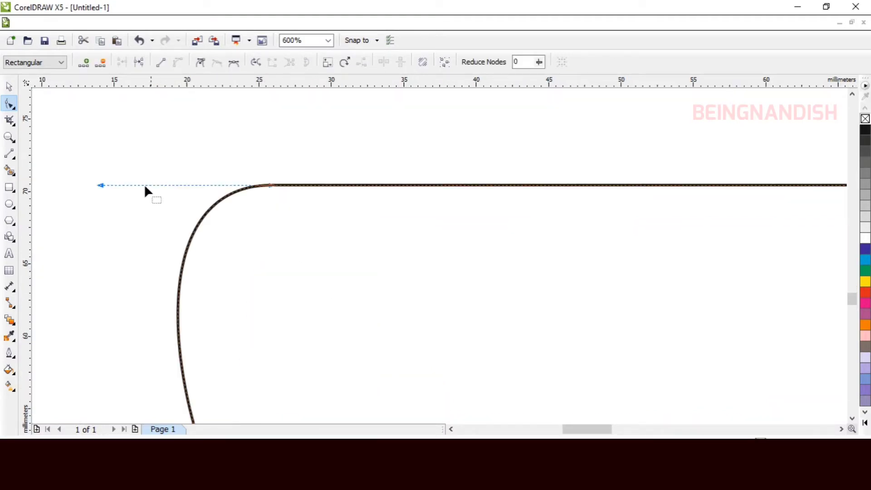
{"action": "left_click_drag", "start_coordinate": [101, 185], "coordinate": [193, 201]}
- Refine the curve at the body's lower-left corner and shift the upper-left node about 3 mm to the right
{"action": "scroll", "coordinate": [272, 338], "scroll_direction": "down", "scroll_amount": 1}
{"action": "left_click", "coordinate": [264, 398]}
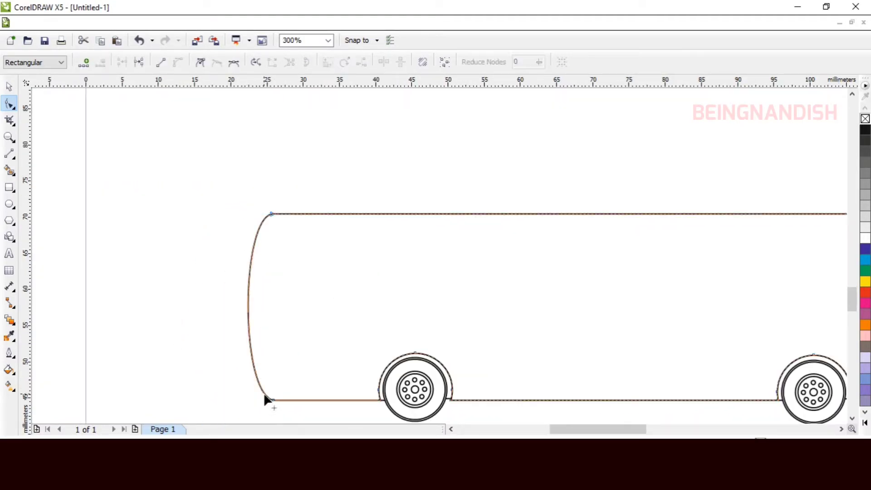
{"action": "left_click_drag", "start_coordinate": [262, 400], "coordinate": [263, 397]}
{"action": "left_click_drag", "start_coordinate": [272, 213], "coordinate": [292, 214]}
{"action": "left_click", "coordinate": [230, 280]}
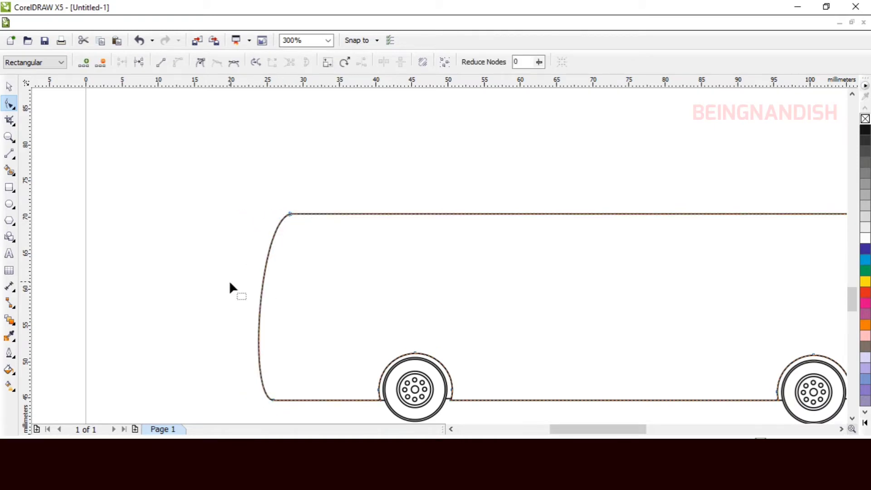
- Draw a window-band rectangle about 86.6 by 10.8 mm along the upper part of the bus body and give it a thinner outline
{"action": "key", "text": "space"}
{"action": "scroll", "coordinate": [309, 269], "scroll_direction": "down", "scroll_amount": 1}
{"action": "scroll", "coordinate": [422, 309], "scroll_direction": "up", "scroll_amount": 1}
{"action": "left_click_drag", "start_coordinate": [583, 430], "coordinate": [596, 429]}
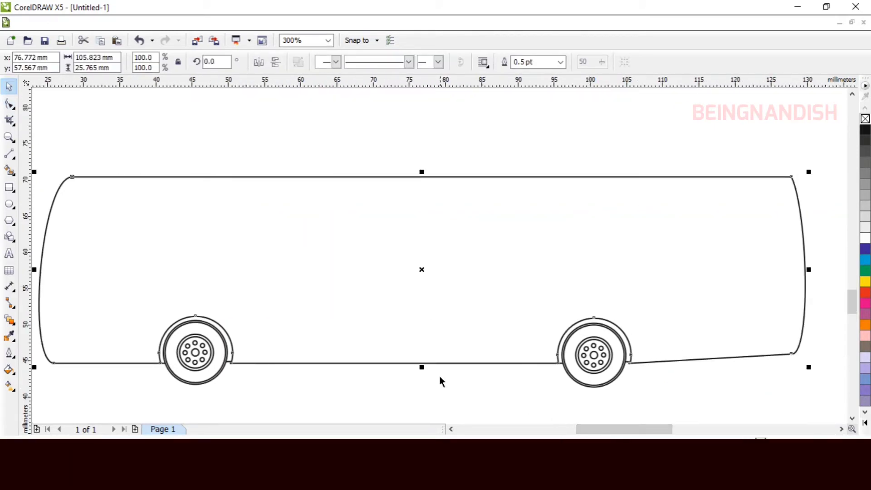
{"action": "left_click", "coordinate": [134, 122]}
{"action": "left_click", "coordinate": [10, 191]}
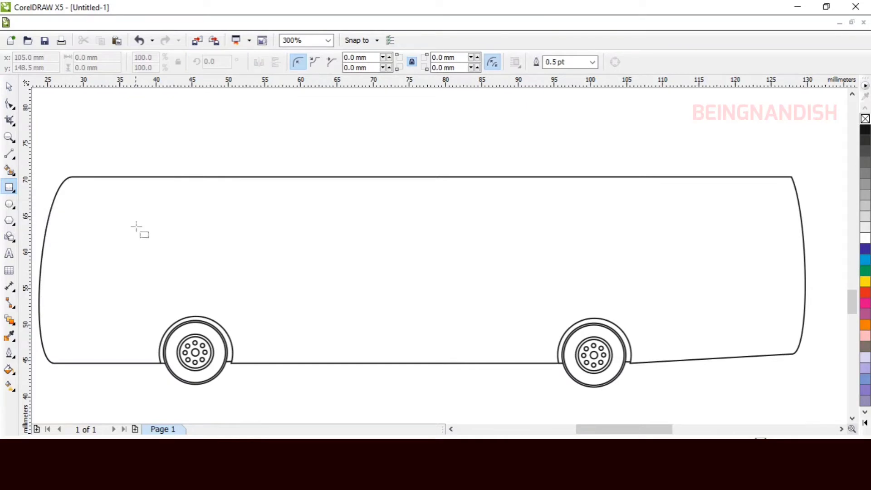
{"action": "left_click_drag", "start_coordinate": [158, 183], "coordinate": [786, 261]}
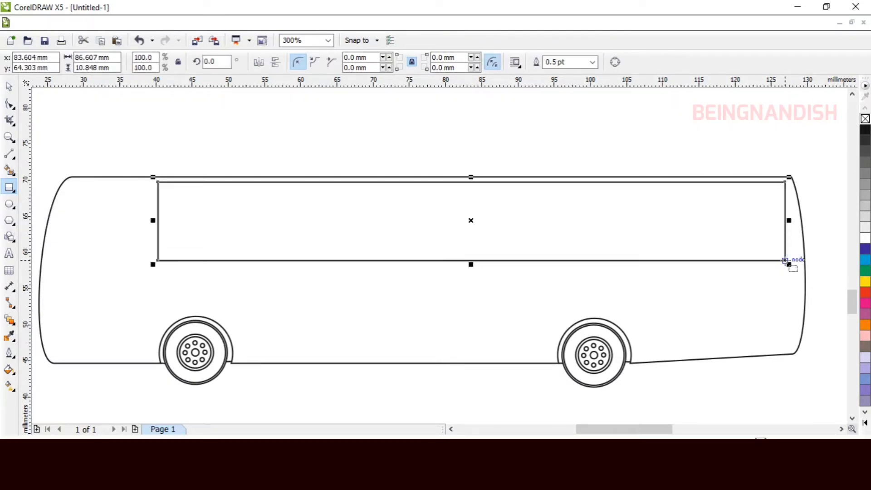
{"action": "left_click", "coordinate": [594, 64]}
{"action": "left_click", "coordinate": [574, 84]}
{"action": "left_click", "coordinate": [573, 118]}
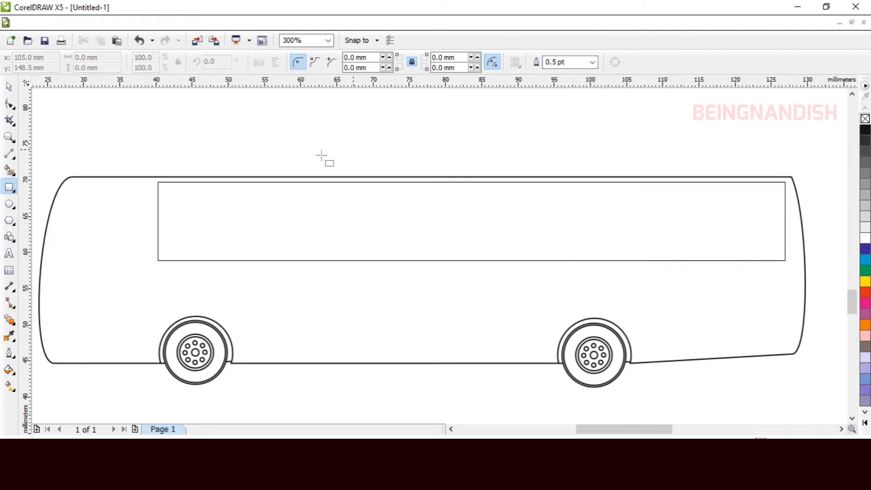
- Draw a window about 15.3 by 10.1 mm inside the band and duplicate it into a row of five evenly spaced windows
{"action": "scroll", "coordinate": [166, 271], "scroll_direction": "up", "scroll_amount": 2}
{"action": "mouse_move", "coordinate": [157, 99]}
{"action": "left_mouse_down"}
{"action": "mouse_move", "coordinate": [245, 197]}
{"action": "mouse_move", "coordinate": [272, 247]}
{"action": "mouse_move", "coordinate": [380, 246]}
{"action": "left_mouse_up"}
{"action": "scroll", "coordinate": [380, 245], "scroll_direction": "down", "scroll_amount": 1}
{"action": "left_click_drag", "start_coordinate": [584, 429], "coordinate": [600, 431]}
{"action": "key", "text": "ctrl+d"}
{"action": "left_click_drag", "start_coordinate": [227, 172], "coordinate": [669, 210]}
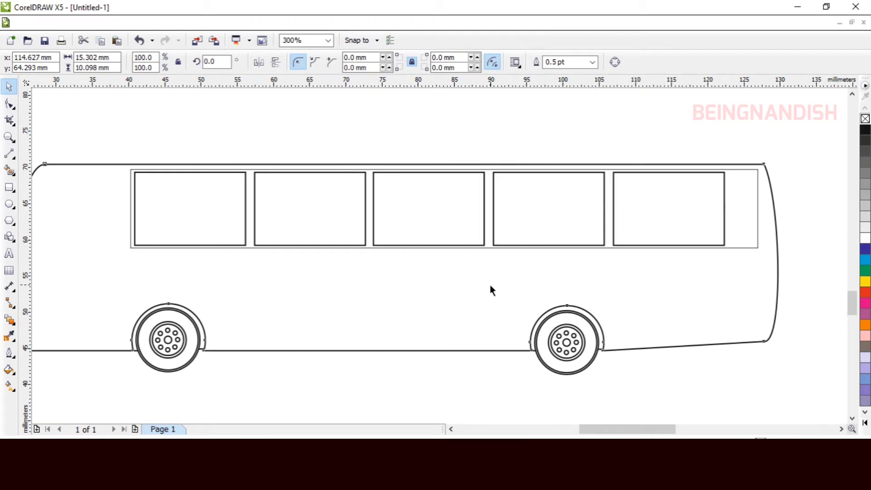
{"action": "left_click", "coordinate": [491, 286]}
{"action": "left_click_drag", "start_coordinate": [614, 428], "coordinate": [630, 428]}
{"action": "scroll", "coordinate": [597, 316], "scroll_direction": "up", "scroll_amount": 1}
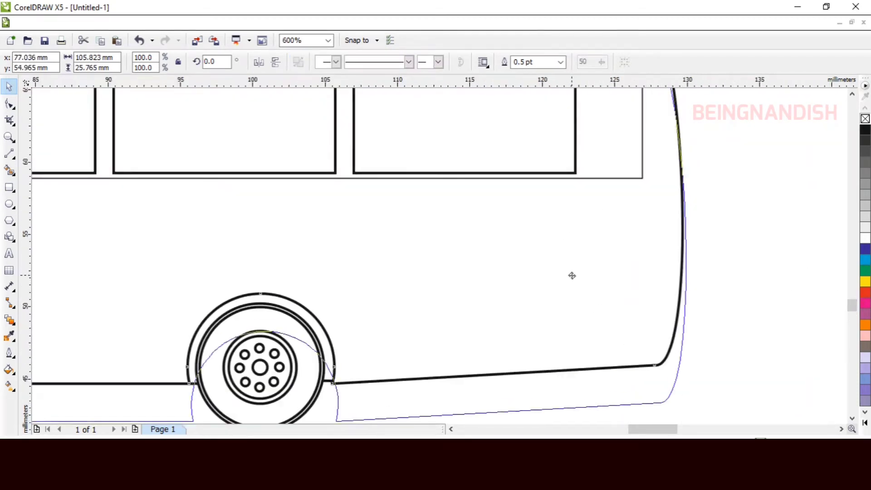
{"action": "scroll", "coordinate": [776, 234], "scroll_direction": "up", "scroll_amount": 2}
{"action": "left_click", "coordinate": [9, 188]}
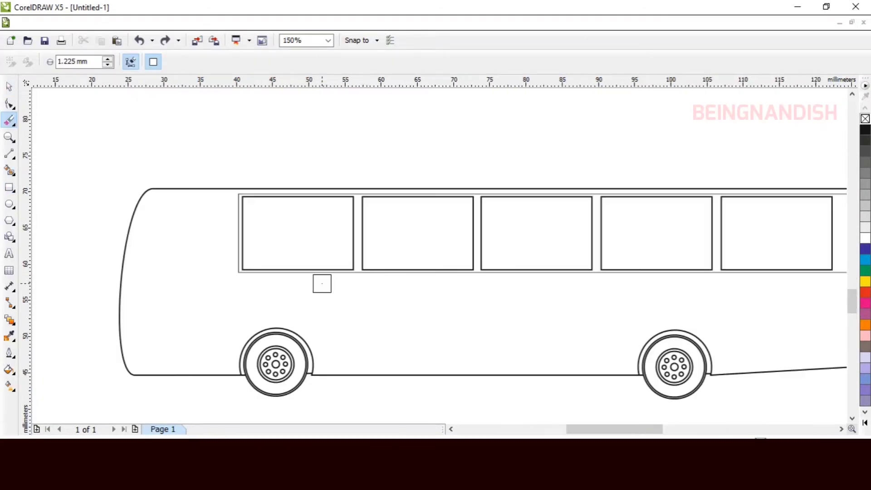
{"action": "mouse_move", "coordinate": [589, 429]}
{"action": "left_mouse_down"}
{"action": "mouse_move", "coordinate": [650, 428]}
{"action": "mouse_move", "coordinate": [633, 429]}
{"action": "left_mouse_up"}
{"action": "left_click", "coordinate": [9, 88]}
{"action": "scroll", "coordinate": [279, 278], "scroll_direction": "down", "scroll_amount": 1}
{"action": "scroll", "coordinate": [479, 320], "scroll_direction": "up", "scroll_amount": 1}
- Round the corners of the window-band rectangle and pull its right edge inward, closer to the last window
{"action": "left_click", "coordinate": [565, 204]}
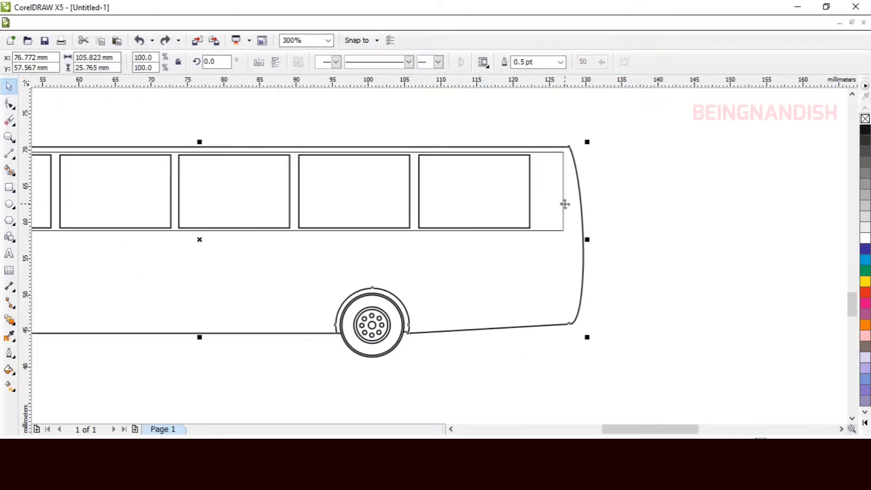
{"action": "left_click", "coordinate": [565, 203]}
{"action": "left_click", "coordinate": [529, 195]}
{"action": "left_click", "coordinate": [564, 194]}
{"action": "left_click", "coordinate": [10, 105]}
{"action": "left_click_drag", "start_coordinate": [563, 230], "coordinate": [553, 230]}
{"action": "left_click", "coordinate": [9, 87]}
{"action": "left_click_drag", "start_coordinate": [567, 190], "coordinate": [545, 192]}
- Shift the body's upper and lower right corner nodes inward and flatten the curve of its right edge
{"action": "left_click", "coordinate": [529, 203]}
{"action": "left_click", "coordinate": [587, 204]}
{"action": "left_click", "coordinate": [555, 205]}
{"action": "left_click", "coordinate": [586, 212]}
{"action": "left_click", "coordinate": [583, 217]}
{"action": "left_click_drag", "start_coordinate": [589, 241], "coordinate": [582, 240]}
{"action": "left_click", "coordinate": [608, 238]}
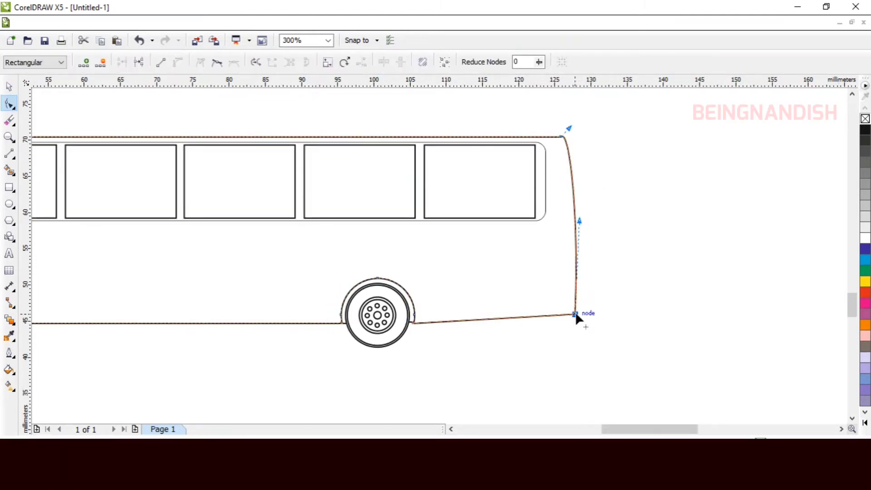
{"action": "left_click_drag", "start_coordinate": [575, 314], "coordinate": [568, 315]}
{"action": "left_click_drag", "start_coordinate": [563, 136], "coordinate": [561, 136]}
{"action": "left_click", "coordinate": [627, 202]}
{"action": "scroll", "coordinate": [574, 304], "scroll_direction": "down", "scroll_amount": 1}
{"action": "scroll", "coordinate": [338, 291], "scroll_direction": "up", "scroll_amount": 1}
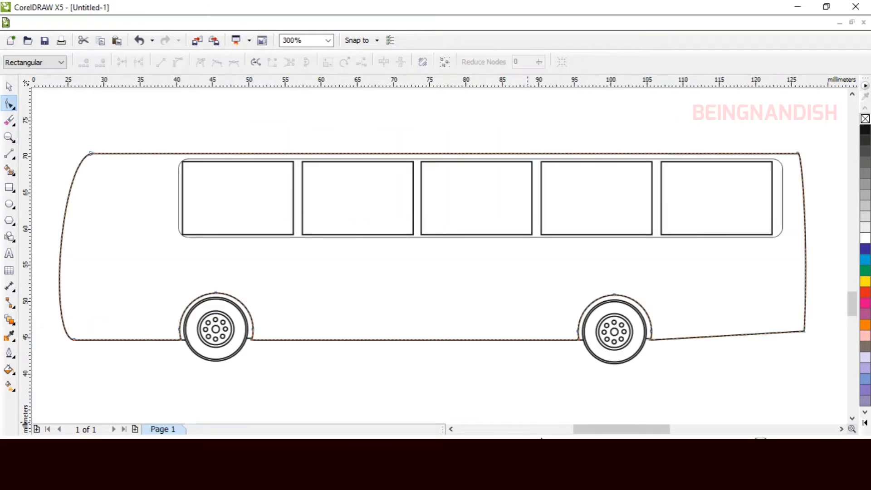
- Replace the rounded window-band frame with a new rectangle about 82.7 by 11.0 mm over the five windows
{"action": "left_click", "coordinate": [221, 237]}
{"action": "key", "text": "Delete"}
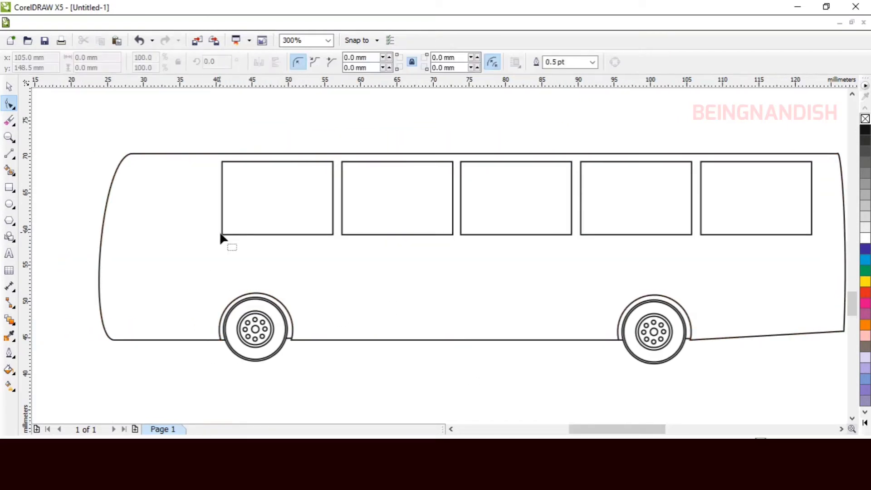
{"action": "left_click", "coordinate": [9, 190]}
{"action": "mouse_move", "coordinate": [223, 161]}
{"action": "left_mouse_down"}
{"action": "mouse_move", "coordinate": [412, 245]}
{"action": "mouse_move", "coordinate": [822, 241]}
{"action": "left_mouse_up"}
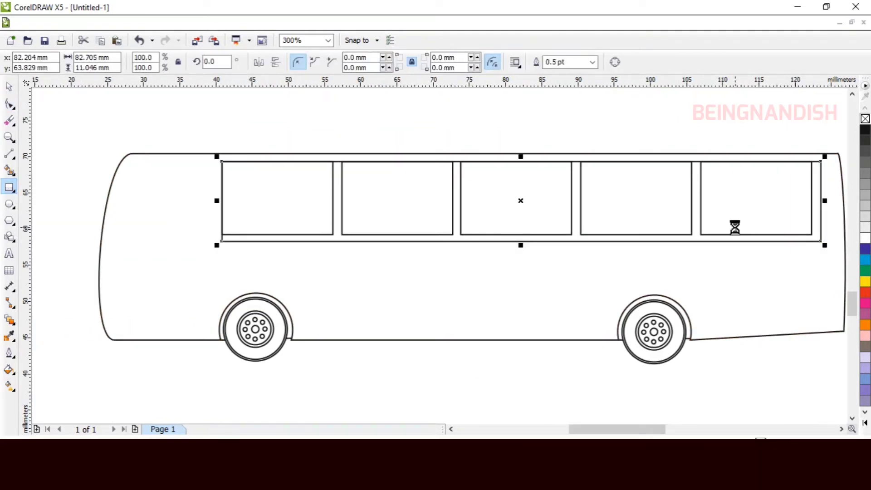
- Nudge the new window frame up 0.4 mm and slightly left so it surrounds the windows evenly
{"action": "key", "text": "Up"}
{"action": "key", "text": "Up"}
{"action": "key", "text": "Up"}
{"action": "key", "text": "Up"}
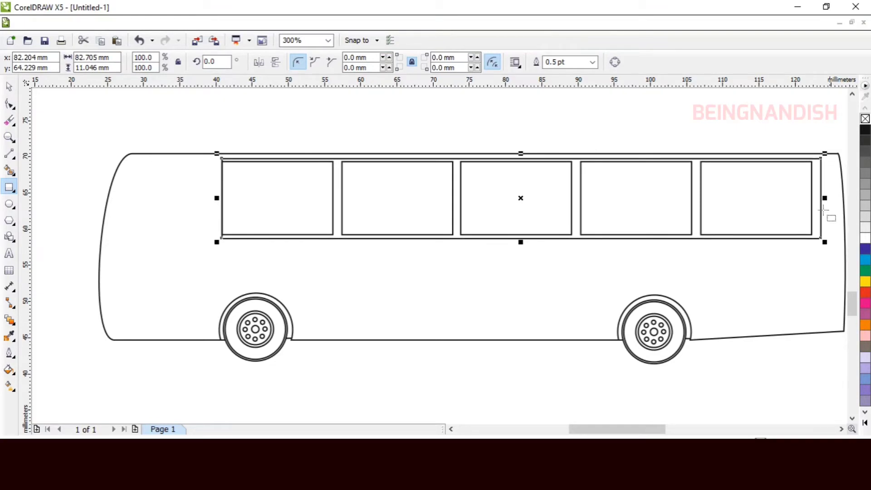
{"action": "key", "text": "Left"}
{"action": "key", "text": "Left"}
{"action": "key", "text": "Left"}
{"action": "key", "text": "Left"}
{"action": "key", "text": "Left"}
{"action": "left_click", "coordinate": [586, 136]}
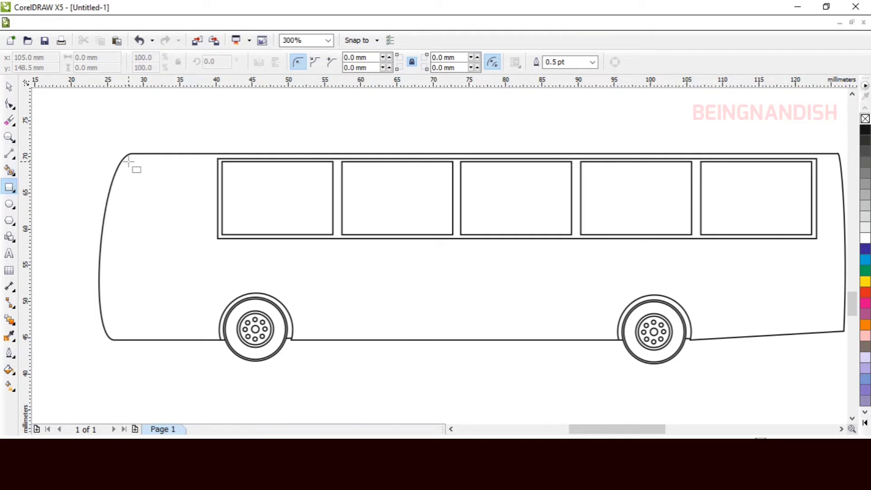
- Draw a tall door rectangle between the body's curved left end and the window frame, and pull its top and left edges inward
{"action": "left_click_drag", "start_coordinate": [131, 168], "coordinate": [204, 337]}
{"action": "left_click_drag", "start_coordinate": [168, 162], "coordinate": [168, 176]}
{"action": "left_click_drag", "start_coordinate": [127, 259], "coordinate": [135, 259]}
{"action": "left_click", "coordinate": [192, 209]}
- Draw a window about 6.6 by 6.8 mm in the upper door and round its corners to about 0.27 mm
{"action": "scroll", "coordinate": [191, 208], "scroll_direction": "up", "scroll_amount": 1}
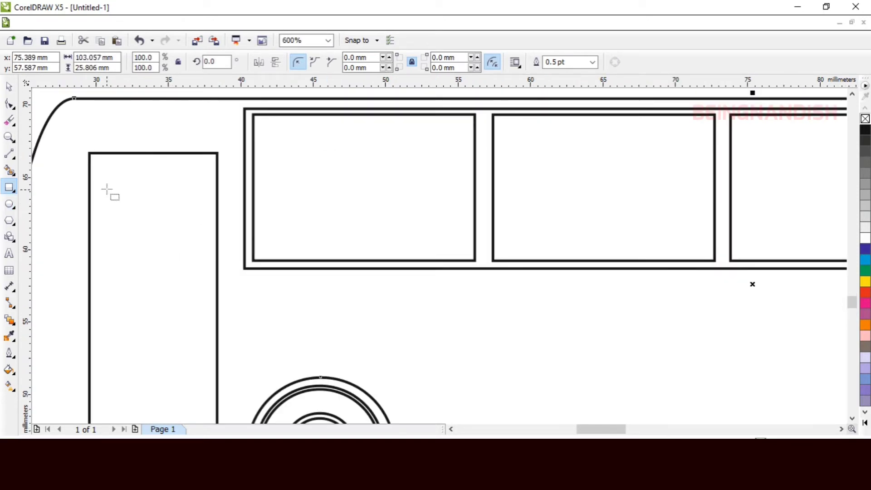
{"action": "left_click_drag", "start_coordinate": [105, 178], "coordinate": [201, 274]}
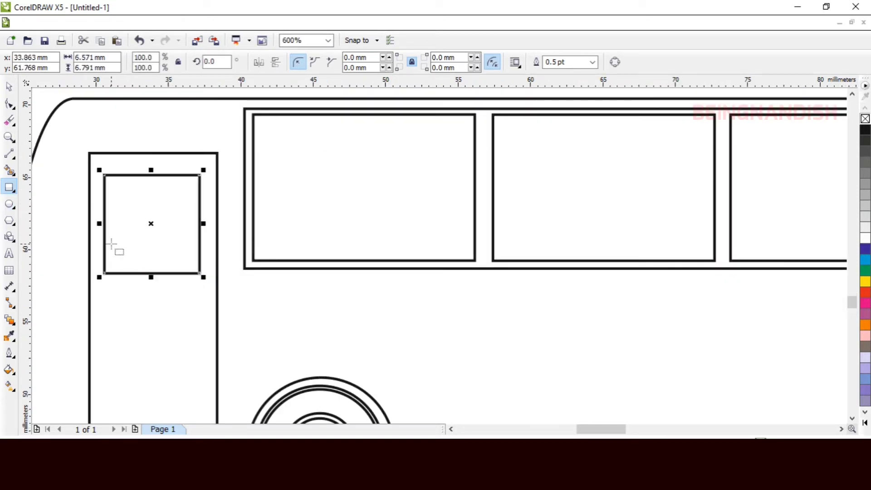
{"action": "left_click", "coordinate": [9, 104]}
{"action": "left_click_drag", "start_coordinate": [106, 275], "coordinate": [111, 284]}
{"action": "left_click", "coordinate": [9, 87]}
- Convert the door window to curves and pull its lower-left corner down to slant the bottom edge
{"action": "right_click", "coordinate": [105, 262]}
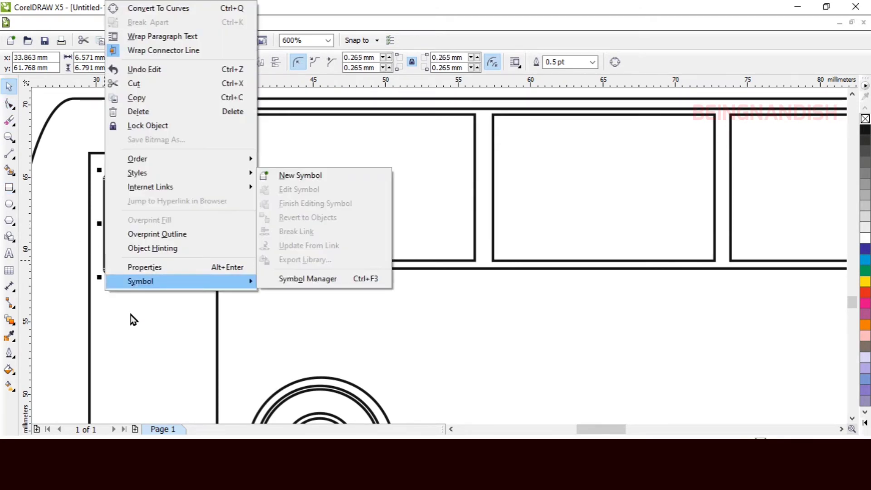
{"action": "left_click", "coordinate": [130, 315]}
{"action": "left_click", "coordinate": [10, 105]}
{"action": "key", "text": "ctrl+q"}
{"action": "left_click_drag", "start_coordinate": [105, 274], "coordinate": [103, 290]}
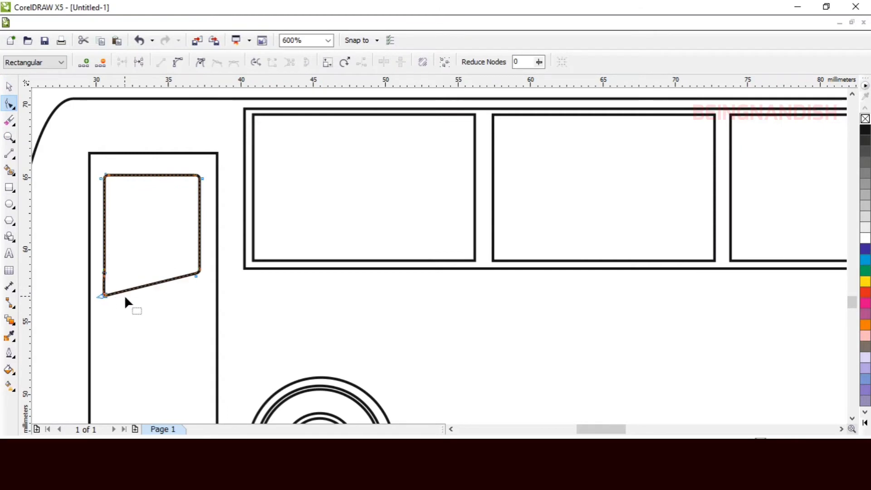
{"action": "left_click", "coordinate": [244, 277]}
- Enlarge the door window to about 7.0 by 9.4 mm and nudge it to sit centred in the upper door
{"action": "left_click_drag", "start_coordinate": [112, 186], "coordinate": [92, 162]}
{"action": "left_click", "coordinate": [105, 178]}
{"action": "left_click", "coordinate": [9, 87]}
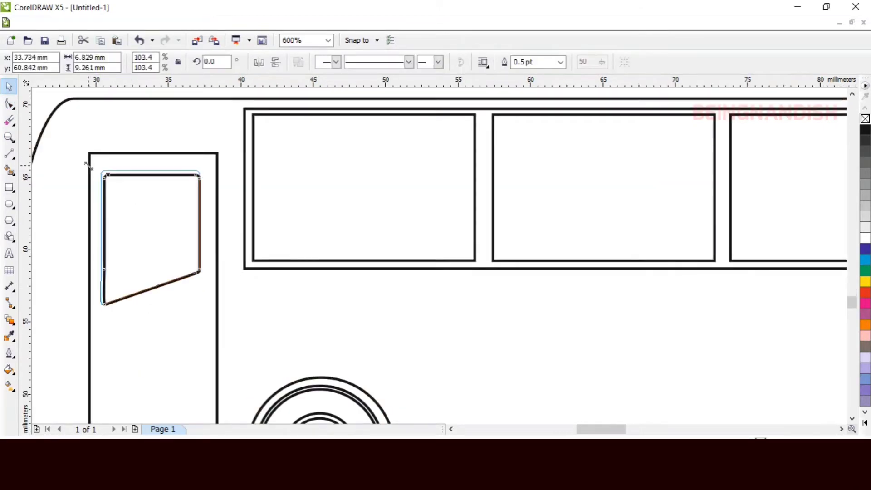
{"action": "key", "text": "Right"}
{"action": "key", "text": "Right"}
{"action": "key", "text": "Right"}
{"action": "key", "text": "Right"}
{"action": "key", "text": "Up"}
{"action": "key", "text": "Up"}
{"action": "key", "text": "Left"}
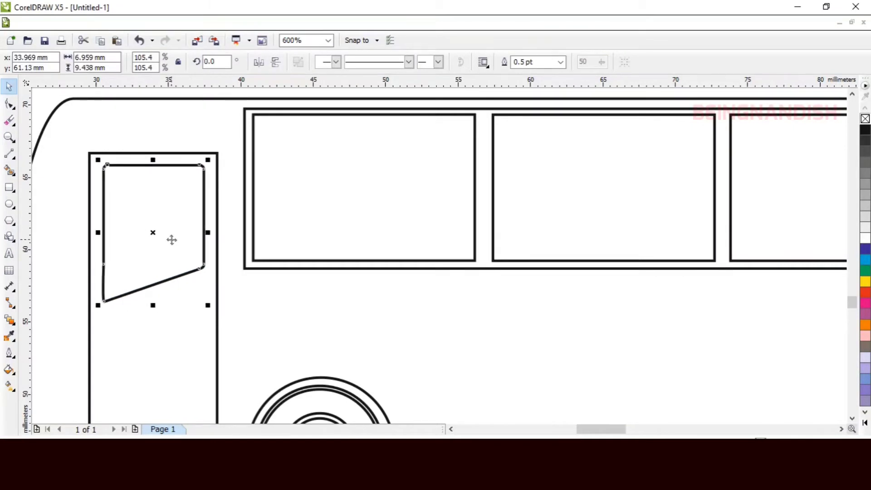
- Draw a rectangle as wide as the door, about 8.8 mm, above it and stretch its height to about 2.4 mm
{"action": "left_click", "coordinate": [249, 200]}
{"action": "scroll", "coordinate": [164, 300], "scroll_direction": "down", "scroll_amount": 1}
{"action": "left_click", "coordinate": [248, 302]}
{"action": "scroll", "coordinate": [152, 277], "scroll_direction": "up", "scroll_amount": 1}
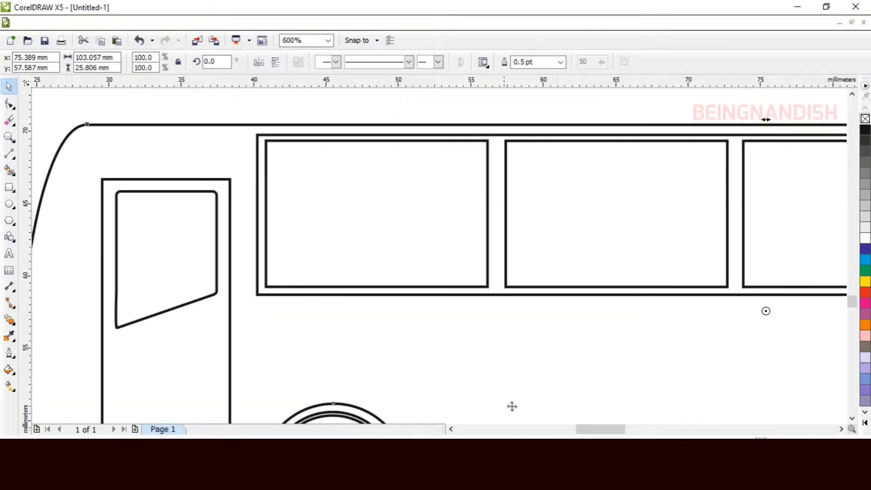
{"action": "left_click_drag", "start_coordinate": [592, 430], "coordinate": [585, 429]}
{"action": "left_click", "coordinate": [9, 188]}
{"action": "mouse_move", "coordinate": [227, 139]}
{"action": "left_mouse_down"}
{"action": "mouse_move", "coordinate": [307, 173]}
{"action": "mouse_move", "coordinate": [356, 168]}
{"action": "left_mouse_up"}
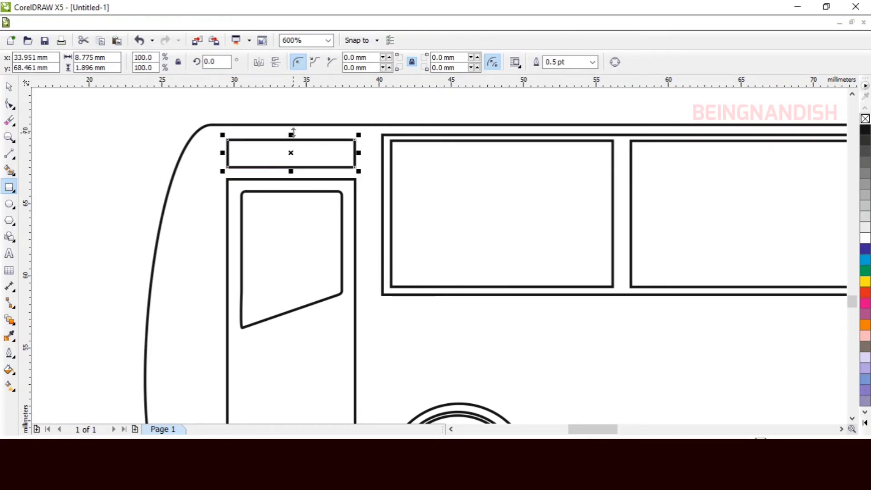
{"action": "left_click_drag", "start_coordinate": [292, 135], "coordinate": [292, 130]}
- Round the corners of the small rectangle above the door
{"action": "left_click", "coordinate": [8, 105]}
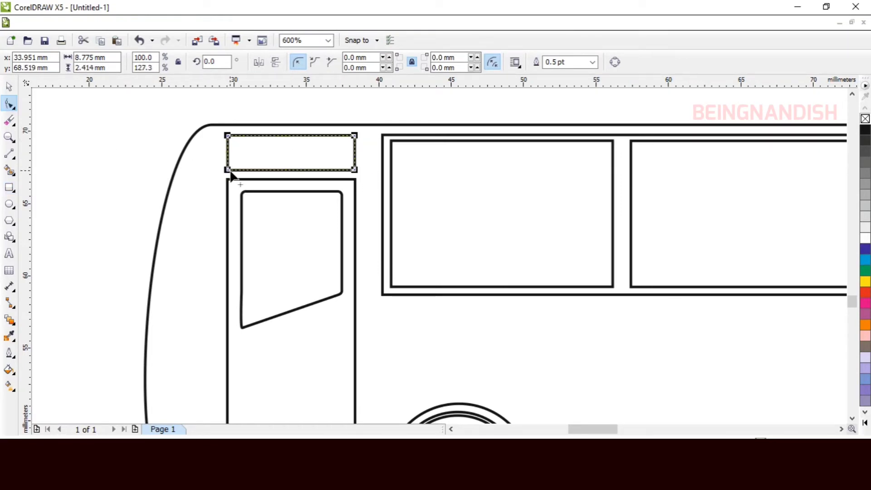
{"action": "left_click_drag", "start_coordinate": [229, 170], "coordinate": [228, 163]}
{"action": "left_click", "coordinate": [210, 187]}
{"action": "scroll", "coordinate": [764, 175], "scroll_direction": "down", "scroll_amount": 1}
{"action": "scroll", "coordinate": [506, 296], "scroll_direction": "up", "scroll_amount": 1}
{"action": "left_click", "coordinate": [403, 254]}
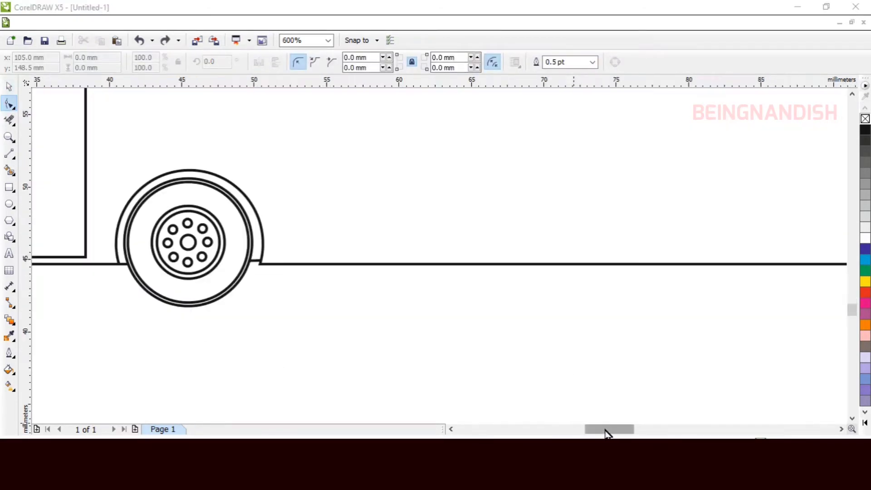
- Draw a rectangle about 6.5 by 15.9 mm across the body's curved left end and round its corners to about 1 mm
{"action": "scroll", "coordinate": [603, 432], "scroll_direction": "left", "scroll_amount": 4}
{"action": "scroll", "coordinate": [856, 301], "scroll_direction": "up", "scroll_amount": 3}
{"action": "left_click", "coordinate": [10, 187]}
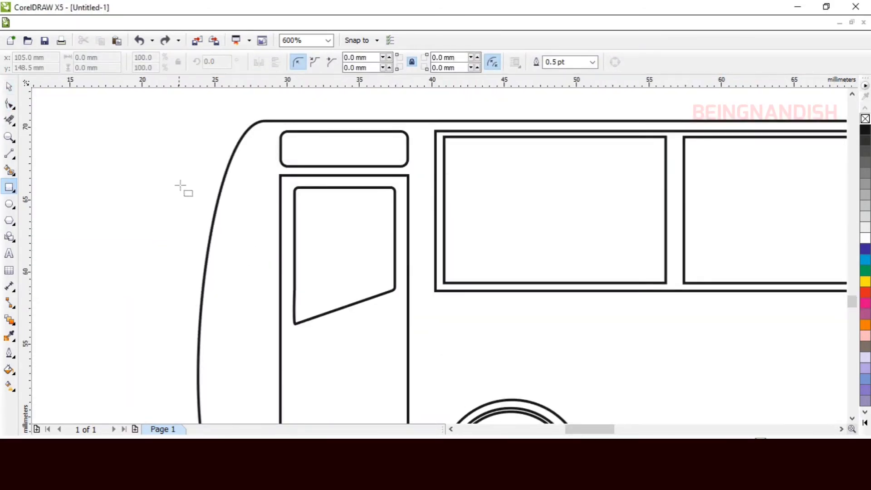
{"action": "left_click_drag", "start_coordinate": [159, 133], "coordinate": [254, 363]}
{"action": "left_click", "coordinate": [9, 105]}
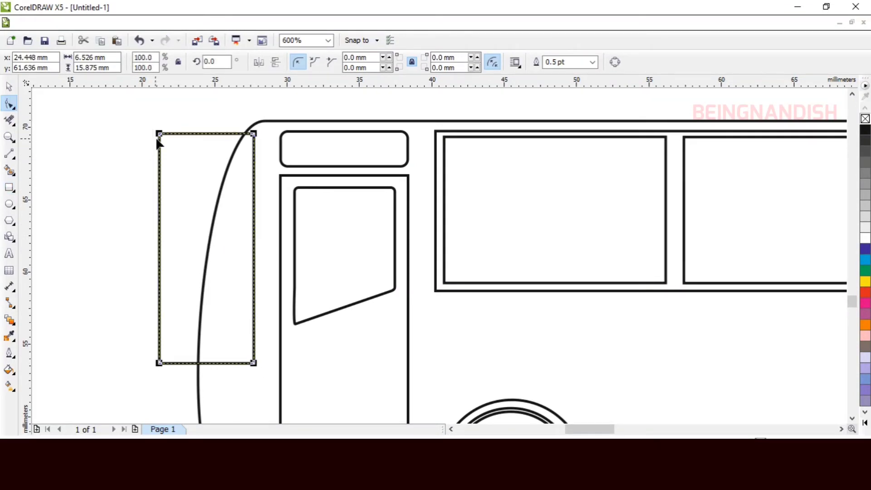
{"action": "left_click_drag", "start_coordinate": [159, 133], "coordinate": [176, 154]}
{"action": "left_click", "coordinate": [10, 88]}
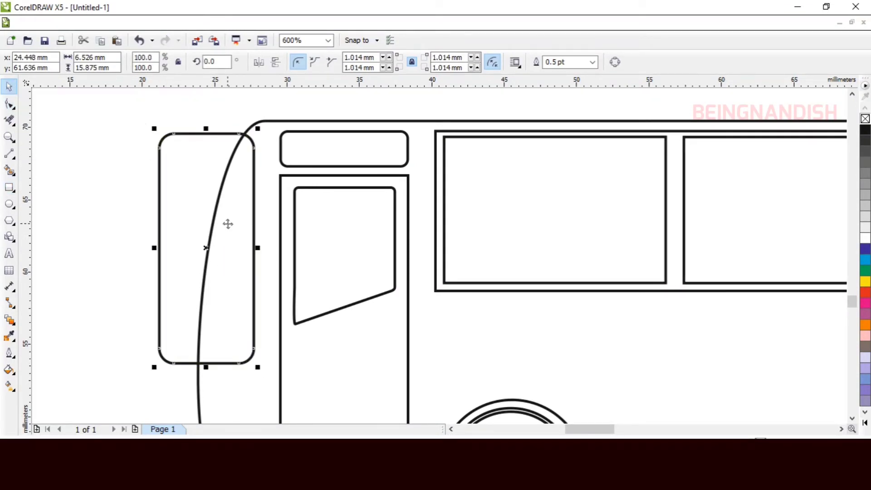
- Delete the segments of the rounded rectangle that lie outside the body, leaving the windscreen outline
{"action": "left_click", "coordinate": [9, 120]}
{"action": "left_click", "coordinate": [67, 150]}
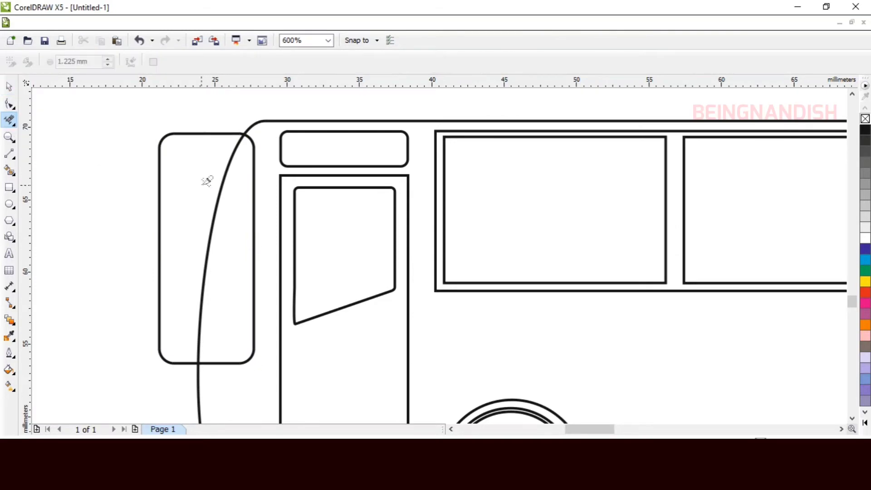
{"action": "left_click", "coordinate": [242, 136]}
{"action": "key", "text": "ctrl+z"}
{"action": "left_click", "coordinate": [236, 133]}
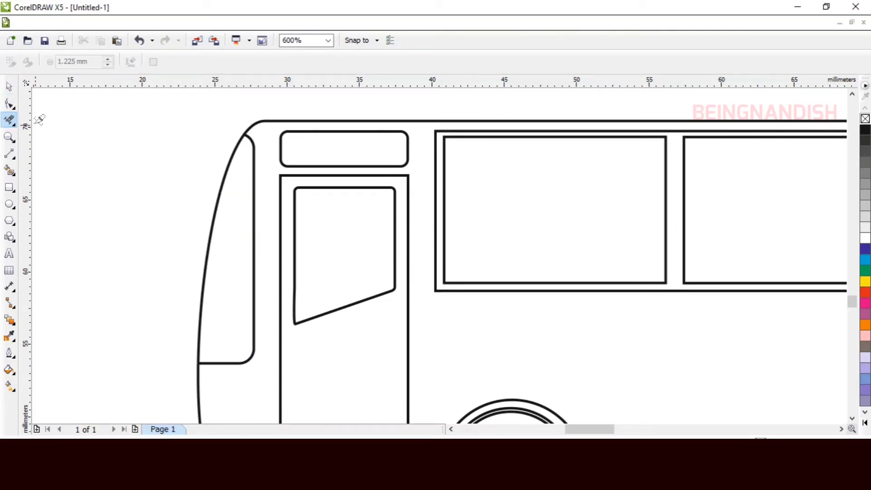
- Reshape the windscreen outline by slanting its inner edge outward toward the roof and sloping its bottom edge
{"action": "left_click", "coordinate": [246, 321]}
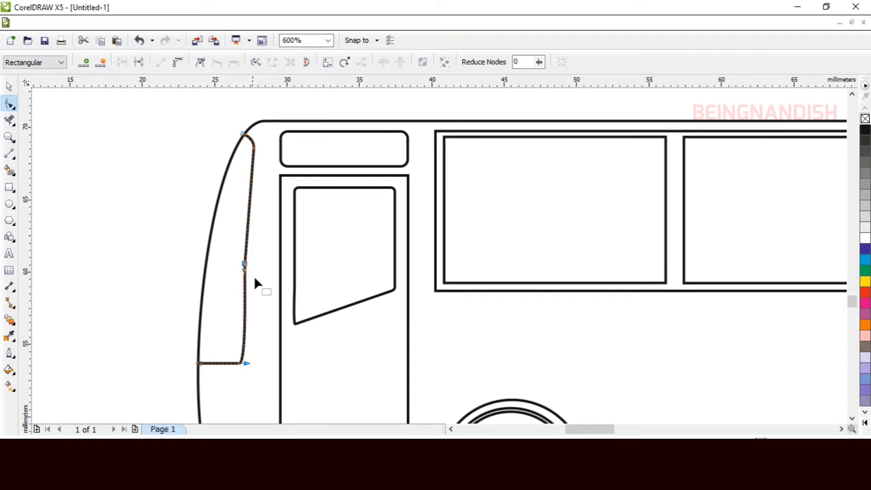
{"action": "key", "text": "ctrl+z"}
{"action": "left_click_drag", "start_coordinate": [227, 357], "coordinate": [235, 358]}
{"action": "left_click_drag", "start_coordinate": [255, 153], "coordinate": [260, 138]}
{"action": "key", "text": "space"}
{"action": "left_click", "coordinate": [153, 204]}
{"action": "scroll", "coordinate": [153, 204], "scroll_direction": "down", "scroll_amount": 1}
{"action": "scroll", "coordinate": [145, 222], "scroll_direction": "up", "scroll_amount": 1}
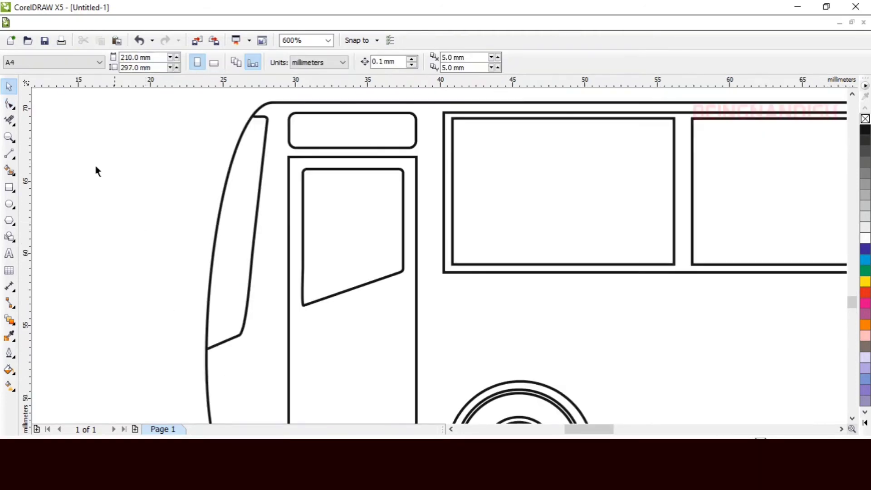
- Draw a horizontal two-point line across the lower windscreen, from the body's front edge to the windscreen's inner edge
{"action": "left_click", "coordinate": [10, 157]}
{"action": "left_click_drag", "start_coordinate": [122, 231], "coordinate": [222, 317]}
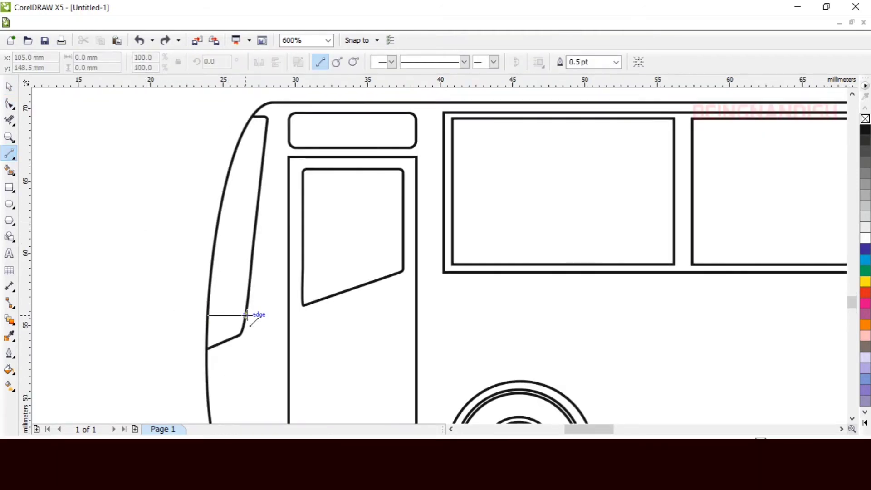
{"action": "left_click_drag", "start_coordinate": [246, 315], "coordinate": [245, 315]}
{"action": "scroll", "coordinate": [232, 307], "scroll_direction": "down", "scroll_amount": 1}
{"action": "scroll", "coordinate": [175, 321], "scroll_direction": "up", "scroll_amount": 1}
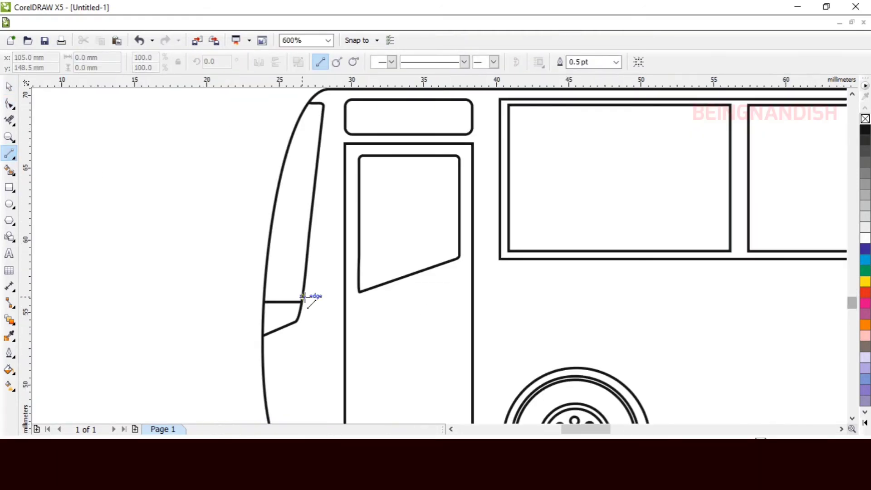
- Draw a 3-point curve about 2.3 by 1.9 mm bulging upward from the body's front edge below the windscreen
{"action": "scroll", "coordinate": [312, 298], "scroll_direction": "down", "scroll_amount": 1}
{"action": "left_click", "coordinate": [15, 160]}
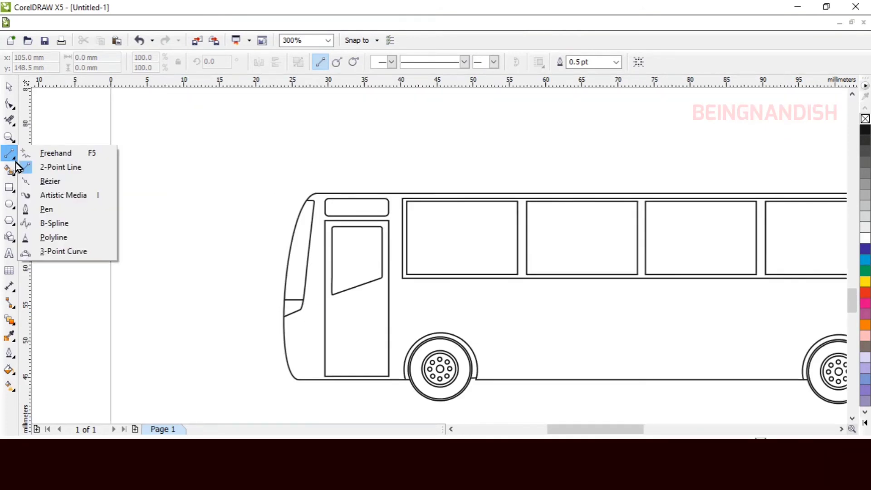
{"action": "left_click", "coordinate": [72, 251]}
{"action": "scroll", "coordinate": [338, 342], "scroll_direction": "up", "scroll_amount": 1}
{"action": "left_click_drag", "start_coordinate": [82, 273], "coordinate": [114, 299]}
{"action": "left_click", "coordinate": [107, 279]}
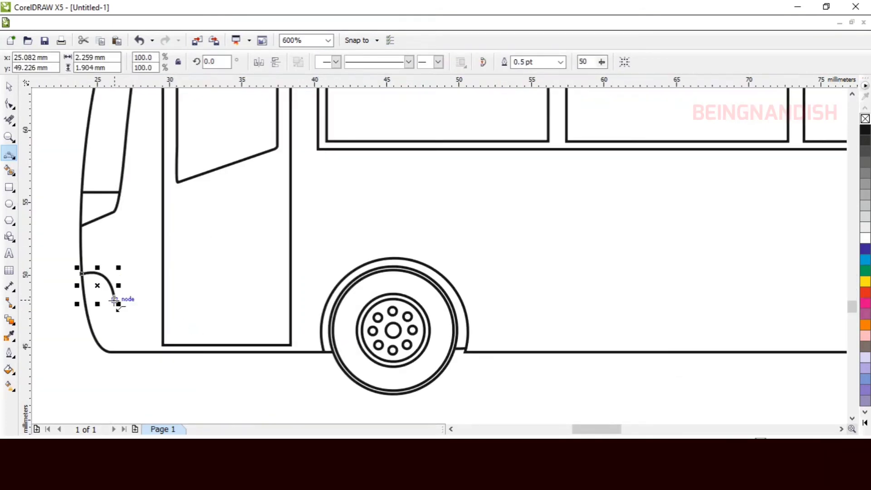
- Undo the last curve and draw a headlight outline about 1.9 by 2 mm, curved underneath and closed straight back to the body's front edge
{"action": "key", "text": "ctrl+z"}
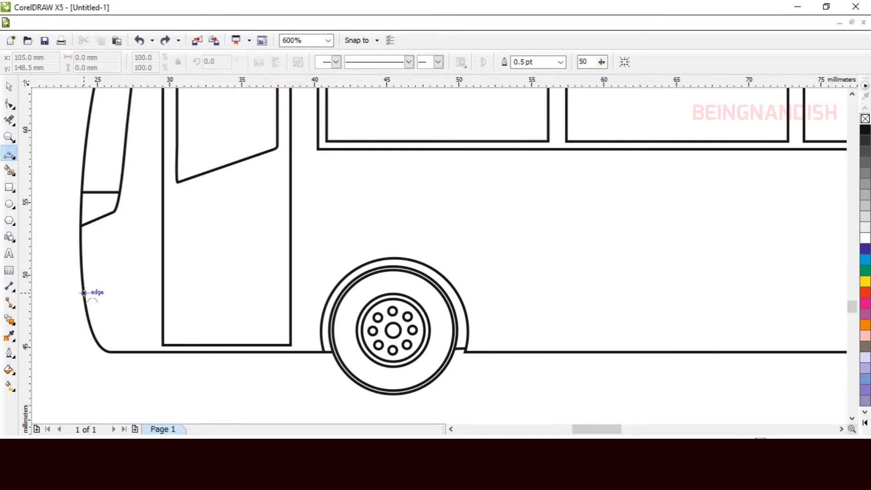
{"action": "left_click", "coordinate": [102, 288]}
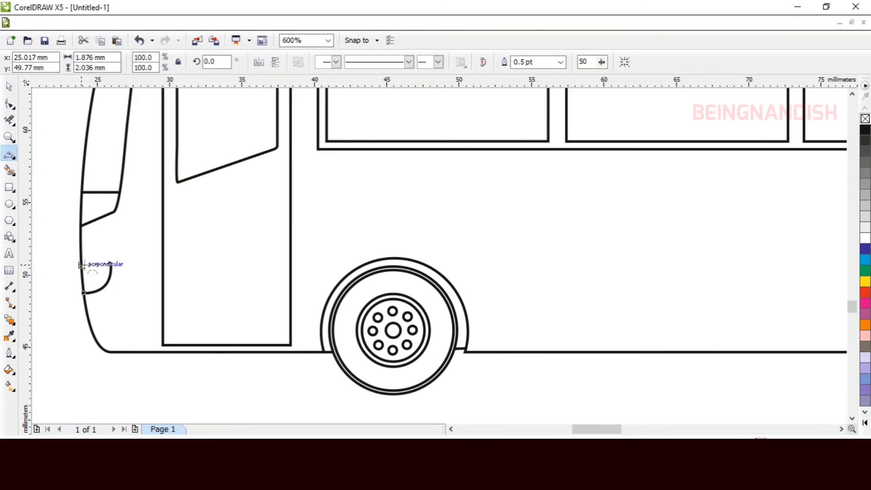
{"action": "scroll", "coordinate": [111, 264], "scroll_direction": "up", "scroll_amount": 1}
{"action": "left_click", "coordinate": [13, 123]}
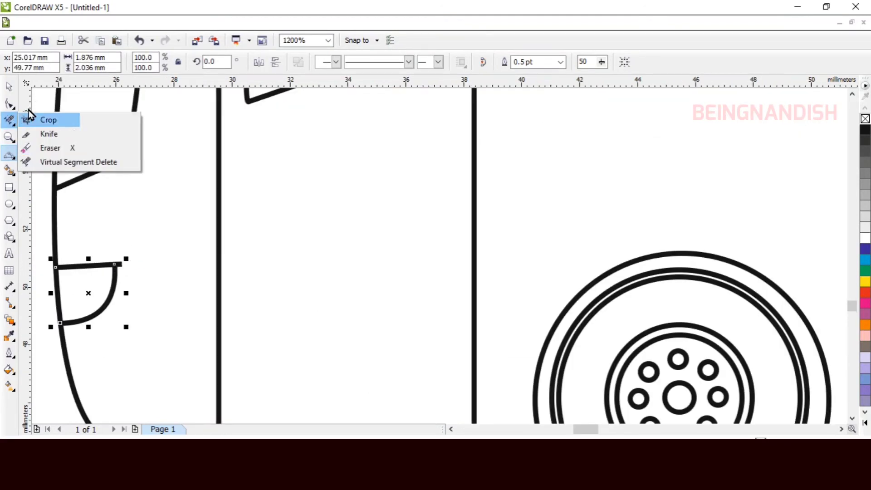
- Draw a two-point line about 2 mm long across the upper part of the headlight and give it a thinner outline
{"action": "left_click", "coordinate": [13, 157]}
{"action": "left_click", "coordinate": [50, 167]}
{"action": "left_click", "coordinate": [96, 286]}
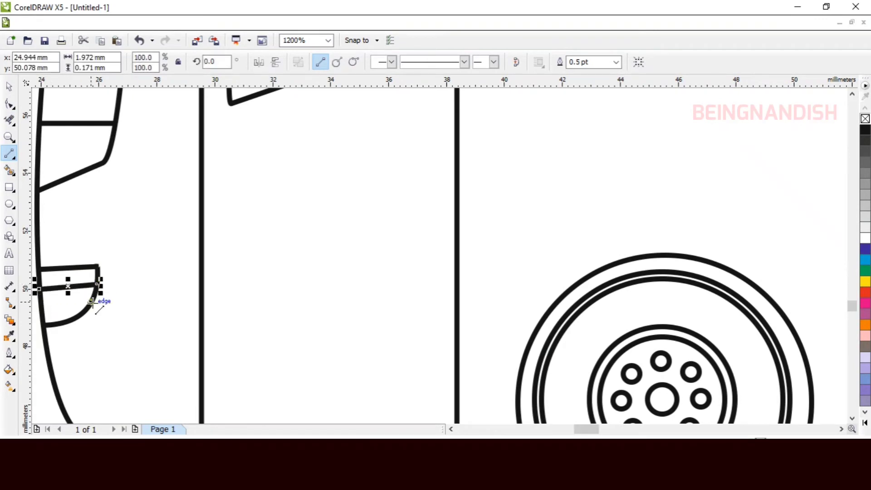
{"action": "left_click", "coordinate": [616, 65]}
{"action": "left_click", "coordinate": [593, 84]}
{"action": "left_click", "coordinate": [149, 262]}
- Draw a horizontal two-point line from the headlight's rear curve to the door's front edge and give it a thinner outline
{"action": "scroll", "coordinate": [148, 262], "scroll_direction": "down", "scroll_amount": 2}
{"action": "scroll", "coordinate": [148, 261], "scroll_direction": "up", "scroll_amount": 2}
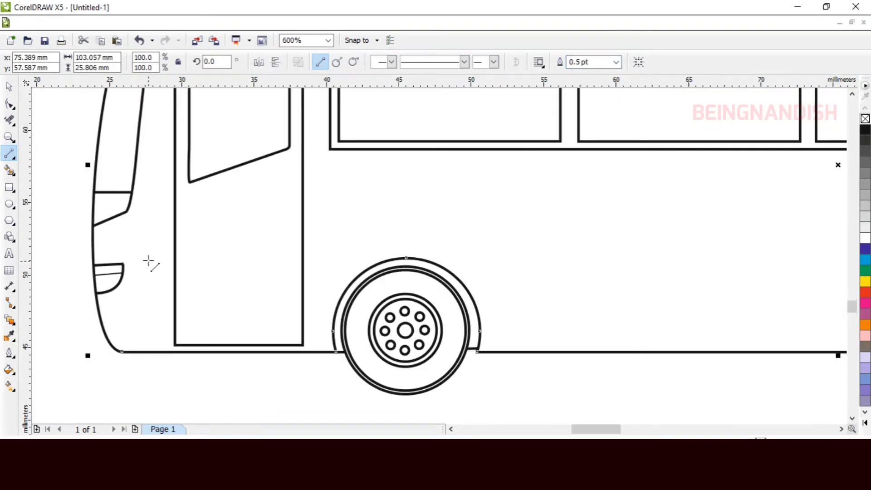
{"action": "scroll", "coordinate": [100, 253], "scroll_direction": "down", "scroll_amount": 1}
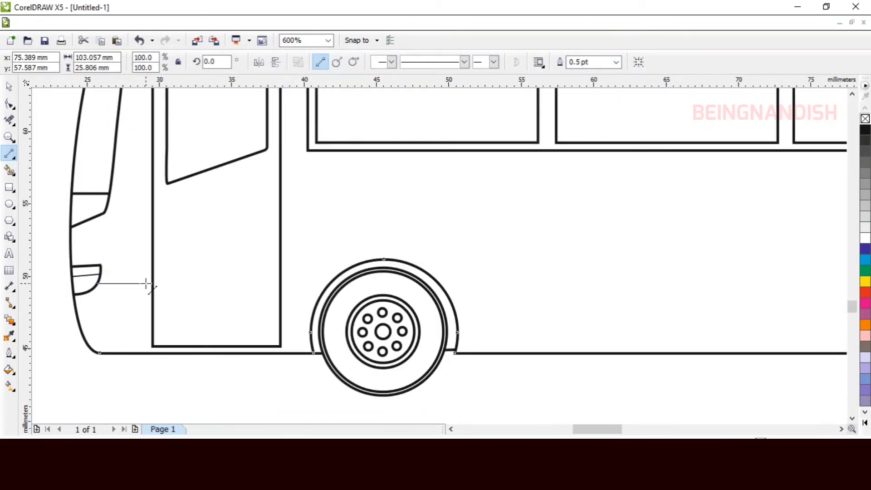
{"action": "left_click_drag", "start_coordinate": [146, 283], "coordinate": [153, 283]}
{"action": "left_click", "coordinate": [616, 63]}
{"action": "left_click", "coordinate": [590, 83]}
{"action": "key", "text": "Escape"}
- Draw a fully rounded rectangle about 2.1 mm wide as a door handle below the door window's rear corner and flatten it
{"action": "left_click", "coordinate": [14, 191]}
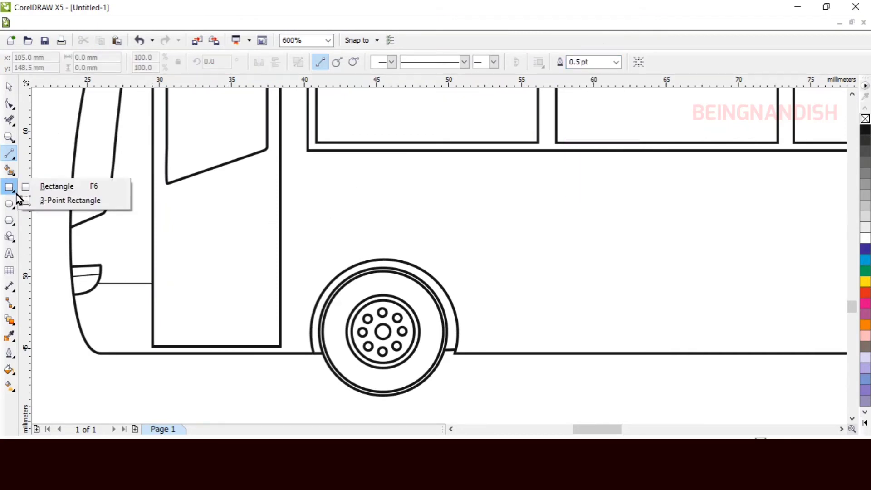
{"action": "left_click", "coordinate": [54, 186]}
{"action": "left_click_drag", "start_coordinate": [241, 192], "coordinate": [267, 203]}
{"action": "key", "text": "F10"}
{"action": "scroll", "coordinate": [262, 207], "scroll_direction": "up", "scroll_amount": 1}
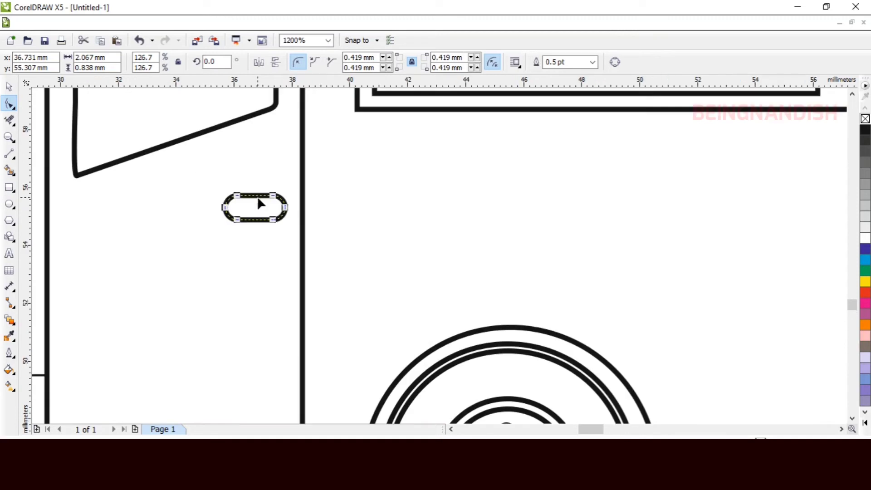
{"action": "left_click", "coordinate": [11, 90]}
{"action": "mouse_move", "coordinate": [254, 195]}
{"action": "left_mouse_down"}
{"action": "mouse_move", "coordinate": [255, 208]}
{"action": "mouse_move", "coordinate": [256, 194]}
{"action": "left_mouse_up"}
{"action": "left_click", "coordinate": [336, 187]}
- Draw a long rectangle about 32.9 by 2.3 mm on the roofline above the first three windows
{"action": "scroll", "coordinate": [336, 187], "scroll_direction": "down", "scroll_amount": 1}
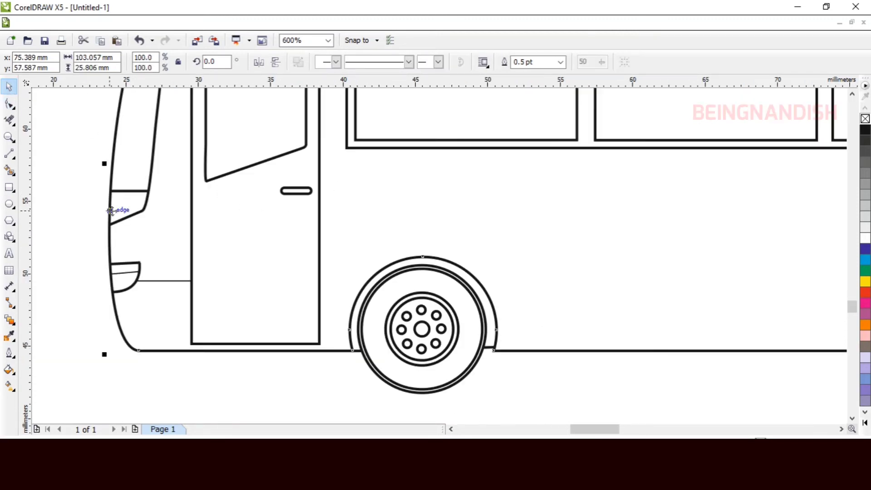
{"action": "scroll", "coordinate": [127, 243], "scroll_direction": "down", "scroll_amount": 1}
{"action": "left_click", "coordinate": [144, 311]}
{"action": "scroll", "coordinate": [333, 181], "scroll_direction": "up", "scroll_amount": 1}
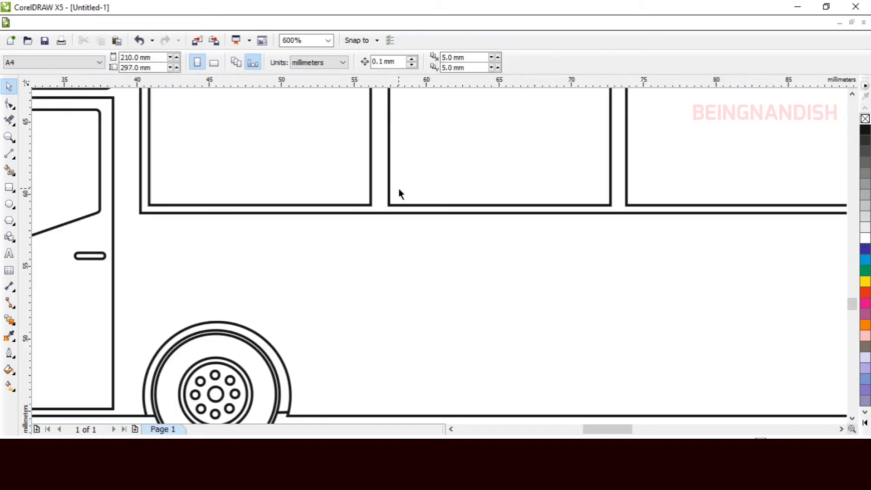
{"action": "left_click_drag", "start_coordinate": [853, 304], "coordinate": [858, 298]}
{"action": "scroll", "coordinate": [379, 234], "scroll_direction": "down", "scroll_amount": 1}
{"action": "left_click", "coordinate": [9, 187]}
{"action": "left_click_drag", "start_coordinate": [285, 204], "coordinate": [517, 221]}
{"action": "scroll", "coordinate": [359, 182], "scroll_direction": "up", "scroll_amount": 1}
- Round the roof rectangle's corners to a radius of about 0.88 mm
{"action": "key", "text": "F10"}
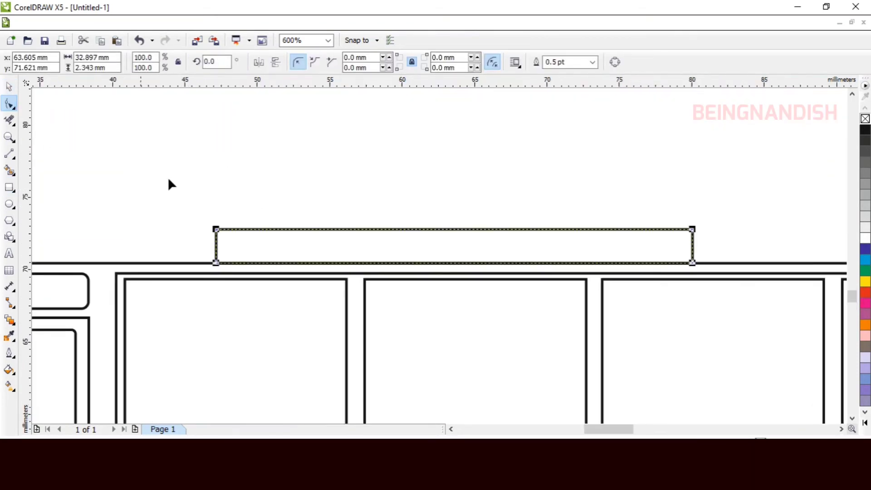
{"action": "left_click_drag", "start_coordinate": [215, 230], "coordinate": [222, 230]}
{"action": "left_click", "coordinate": [9, 87]}
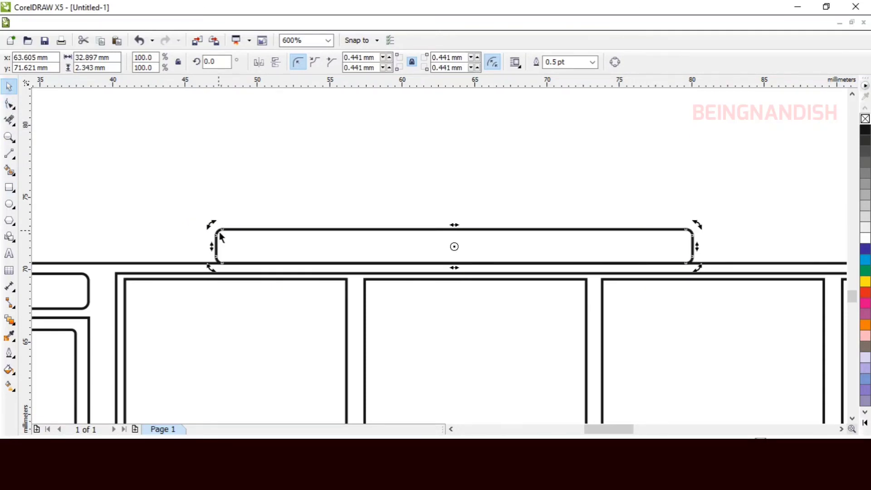
{"action": "right_click", "coordinate": [221, 237]}
{"action": "left_click", "coordinate": [12, 105]}
{"action": "right_click", "coordinate": [222, 231]}
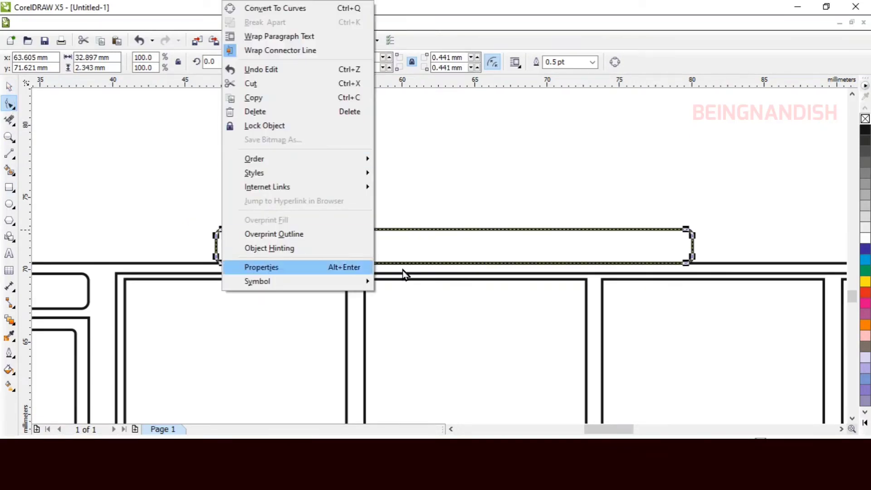
{"action": "left_click", "coordinate": [404, 271]}
{"action": "left_click_drag", "start_coordinate": [221, 263], "coordinate": [228, 235]}
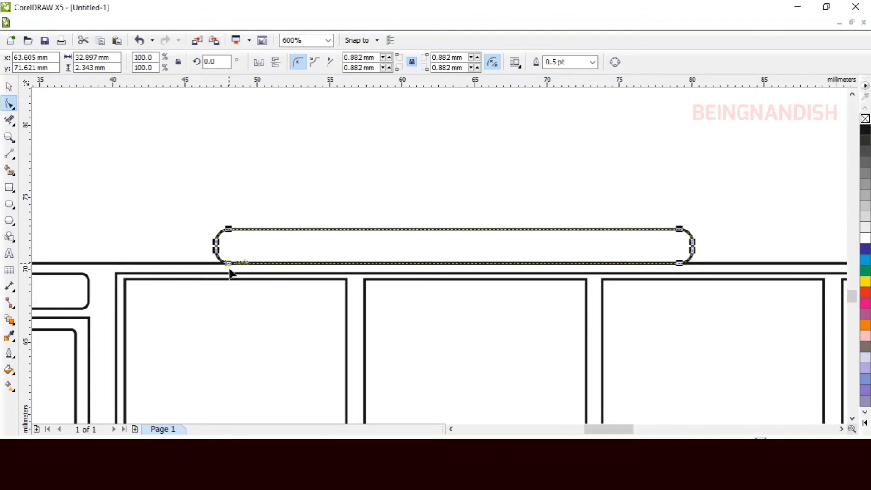
- Lower the roof rectangle slightly so it overlaps the roofline and set its corner radius to about 0.31 mm
{"action": "key", "text": "space"}
{"action": "left_click_drag", "start_coordinate": [334, 238], "coordinate": [335, 244]}
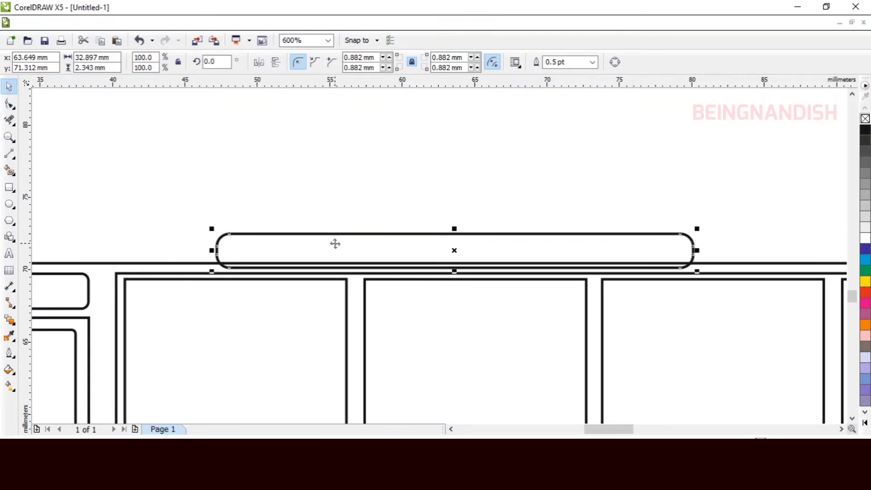
{"action": "key", "text": "space"}
{"action": "left_click_drag", "start_coordinate": [228, 234], "coordinate": [253, 264]}
- Convert the roof rectangle to curves and slant its front end by pulling the lower front corner forward
{"action": "right_click", "coordinate": [237, 235]}
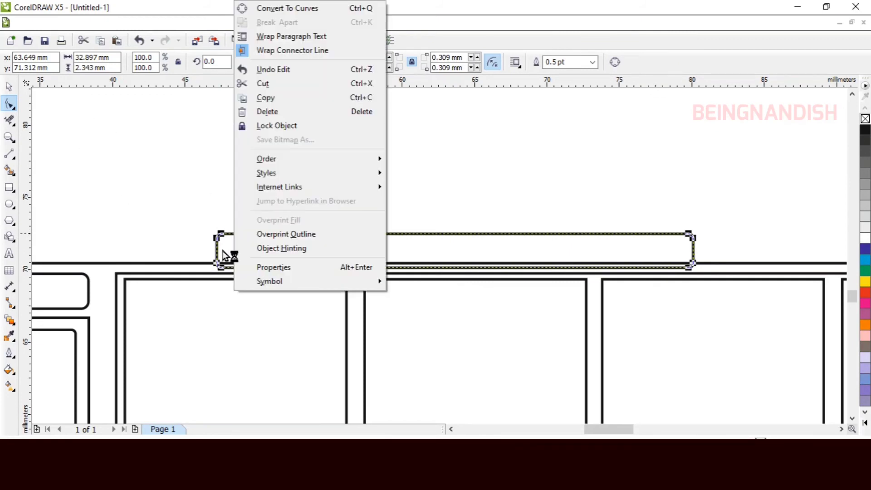
{"action": "right_click", "coordinate": [218, 250]}
{"action": "left_click", "coordinate": [292, 14]}
{"action": "left_click_drag", "start_coordinate": [221, 263], "coordinate": [203, 293]}
{"action": "scroll", "coordinate": [220, 272], "scroll_direction": "up", "scroll_amount": 1}
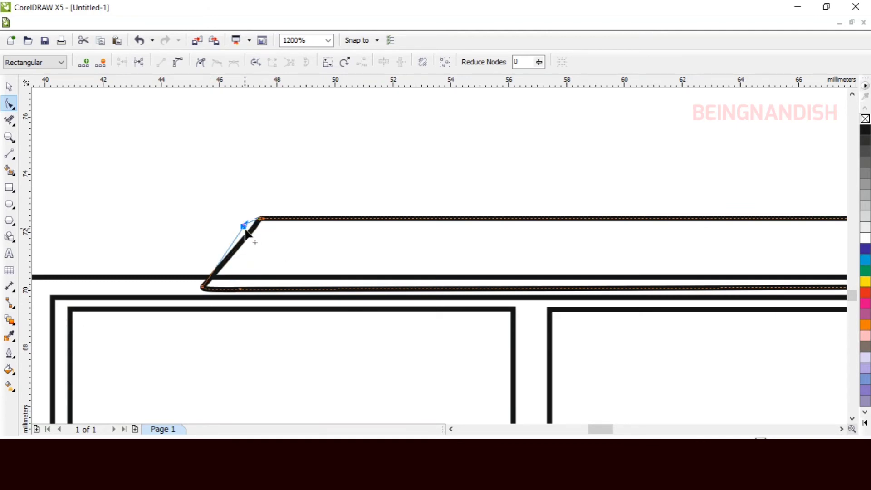
{"action": "left_click_drag", "start_coordinate": [245, 232], "coordinate": [244, 227]}
{"action": "scroll", "coordinate": [492, 253], "scroll_direction": "down", "scroll_amount": 1}
- Move the slanted roof unit up by about 0.4 mm so its bottom edge sits on the roofline
{"action": "left_click", "coordinate": [11, 89]}
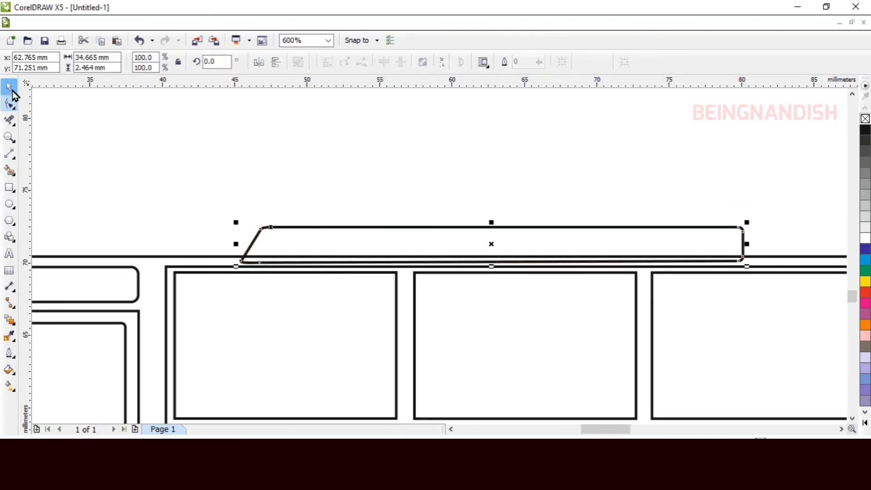
{"action": "left_click_drag", "start_coordinate": [492, 246], "coordinate": [492, 239]}
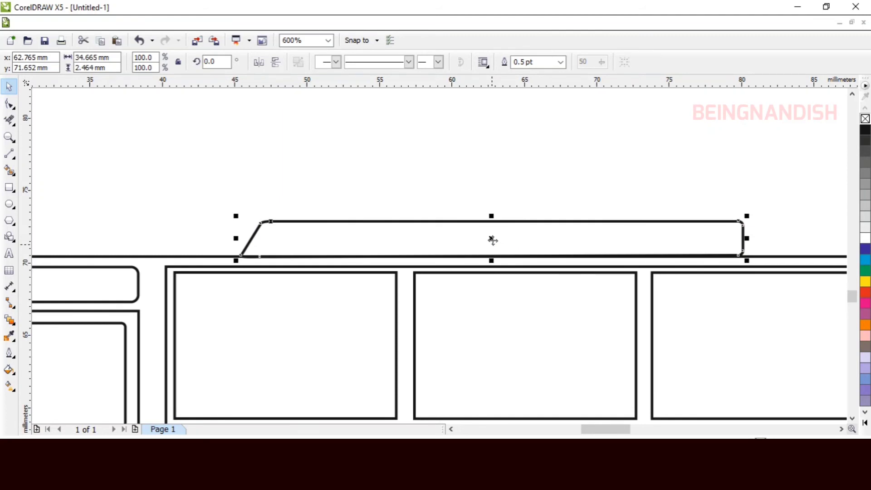
{"action": "left_click", "coordinate": [448, 184]}
{"action": "scroll", "coordinate": [444, 183], "scroll_direction": "down", "scroll_amount": 2}
{"action": "scroll", "coordinate": [468, 239], "scroll_direction": "up", "scroll_amount": 2}
{"action": "scroll", "coordinate": [786, 232], "scroll_direction": "down", "scroll_amount": 1}
- Reduce the roof unit's height from its upper edge and nudge it to rest on the roofline
{"action": "left_click", "coordinate": [604, 140]}
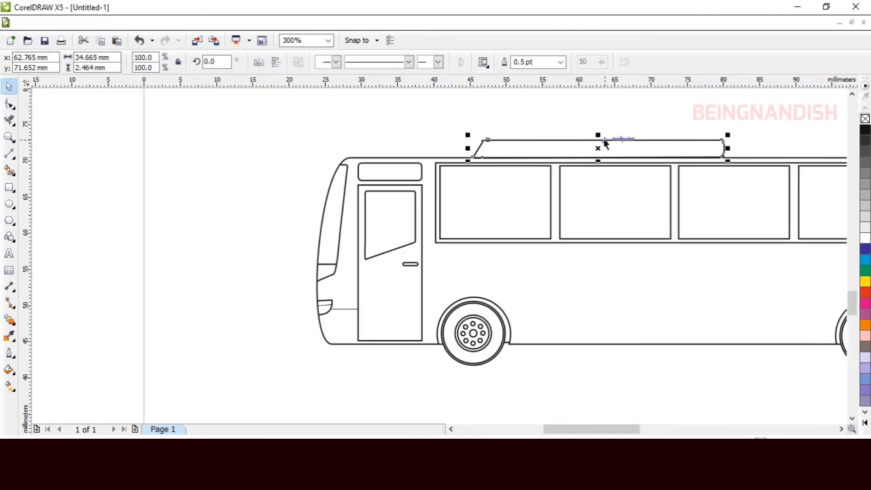
{"action": "left_click_drag", "start_coordinate": [598, 135], "coordinate": [608, 150]}
{"action": "key", "text": "Up"}
{"action": "scroll", "coordinate": [593, 132], "scroll_direction": "up", "scroll_amount": 1}
{"action": "left_click", "coordinate": [607, 174]}
{"action": "left_click", "coordinate": [606, 173]}
{"action": "key", "text": "Down"}
{"action": "left_click", "coordinate": [265, 136]}
{"action": "scroll", "coordinate": [265, 136], "scroll_direction": "down", "scroll_amount": 1}
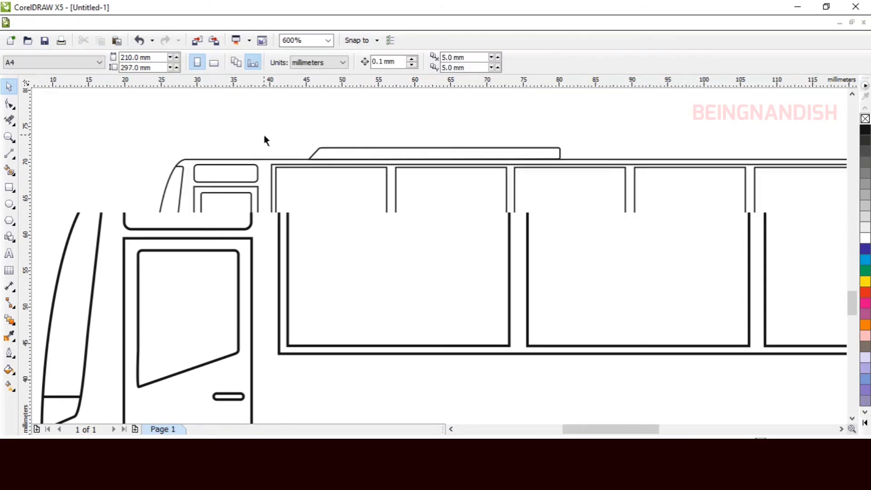
- Draw a horizontal two-point line along the length of the roof unit and give it a thinner outline
{"action": "left_click", "coordinate": [10, 154]}
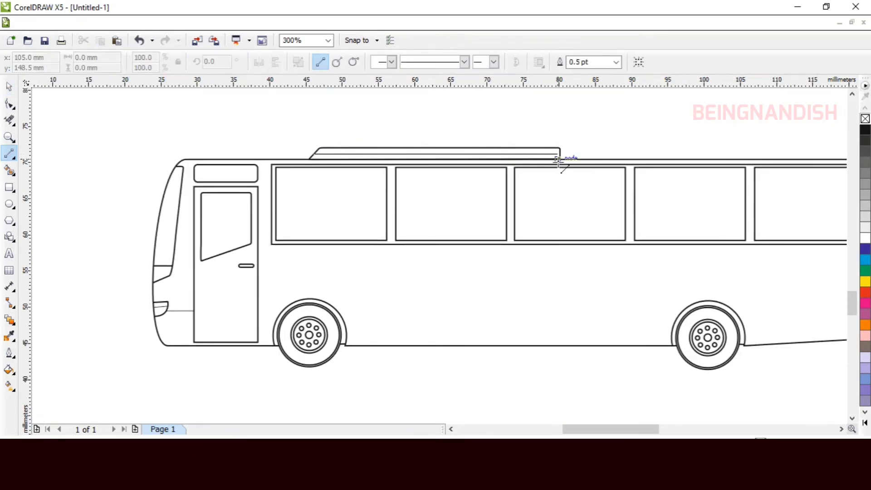
{"action": "left_click", "coordinate": [561, 161], "text": "ctrl"}
{"action": "left_click", "coordinate": [616, 62]}
{"action": "left_click", "coordinate": [603, 83]}
{"action": "key", "text": "Escape"}
- Draw a rectangle about 15.2 by 8.3 mm behind the front wheel along the body's lower edge, with a Hairline outline
{"action": "left_click_drag", "start_coordinate": [589, 429], "coordinate": [598, 429]}
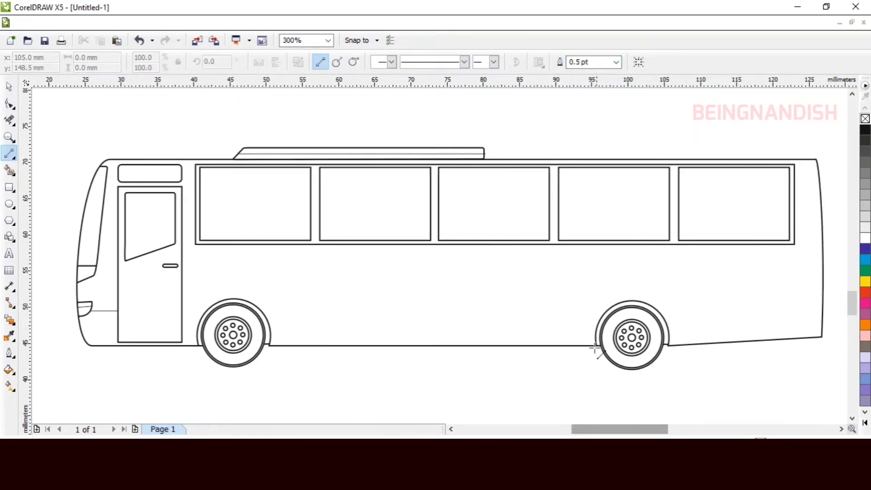
{"action": "left_click", "coordinate": [12, 191]}
{"action": "left_click_drag", "start_coordinate": [279, 282], "coordinate": [390, 344]}
{"action": "left_click", "coordinate": [592, 62]}
{"action": "left_click", "coordinate": [563, 72]}
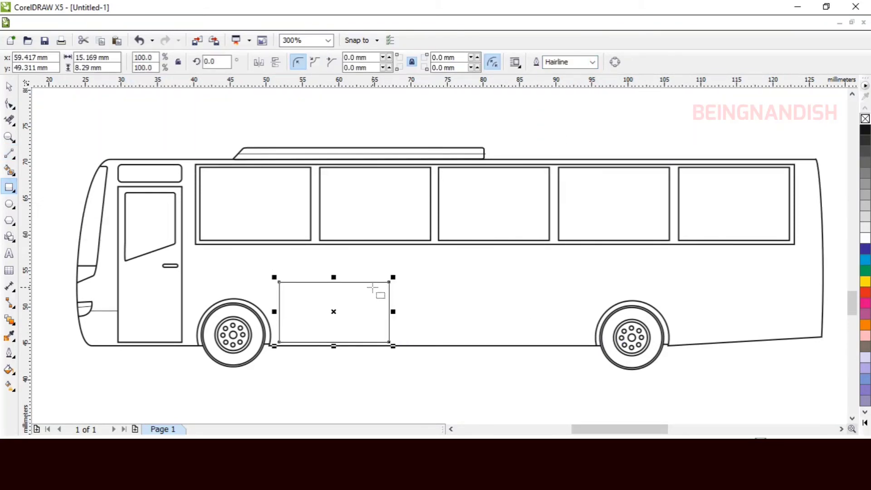
- Place a copy of the lower body panel directly behind the first one, leaving a narrow gap
{"action": "scroll", "coordinate": [373, 288], "scroll_direction": "up", "scroll_amount": 2}
{"action": "key", "text": "space"}
{"action": "left_click_drag", "start_coordinate": [296, 336], "coordinate": [533, 336]}
- Repeat the duplication for a third lower panel and narrow it to end just before the rear wheel arch
{"action": "left_click_drag", "start_coordinate": [607, 433], "coordinate": [636, 432]}
{"action": "scroll", "coordinate": [574, 400], "scroll_direction": "down", "scroll_amount": 1}
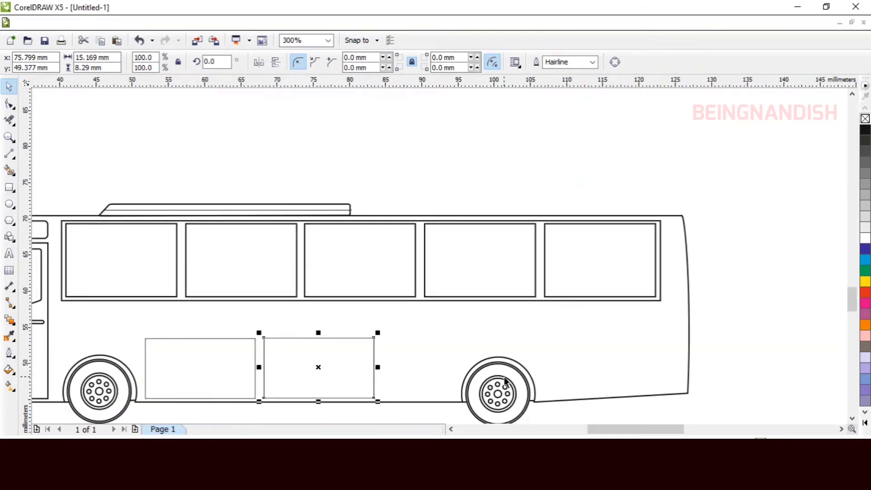
{"action": "scroll", "coordinate": [454, 363], "scroll_direction": "up", "scroll_amount": 1}
{"action": "scroll", "coordinate": [356, 343], "scroll_direction": "down", "scroll_amount": 1}
{"action": "key", "text": "ctrl+r"}
{"action": "left_click_drag", "start_coordinate": [447, 359], "coordinate": [410, 360]}
- Draw a horizontal two-point line from the door to the body's rear edge just above the lower panels, with a thinner outline
{"action": "key", "text": "ctrl+a"}
{"action": "left_click_drag", "start_coordinate": [613, 429], "coordinate": [597, 430]}
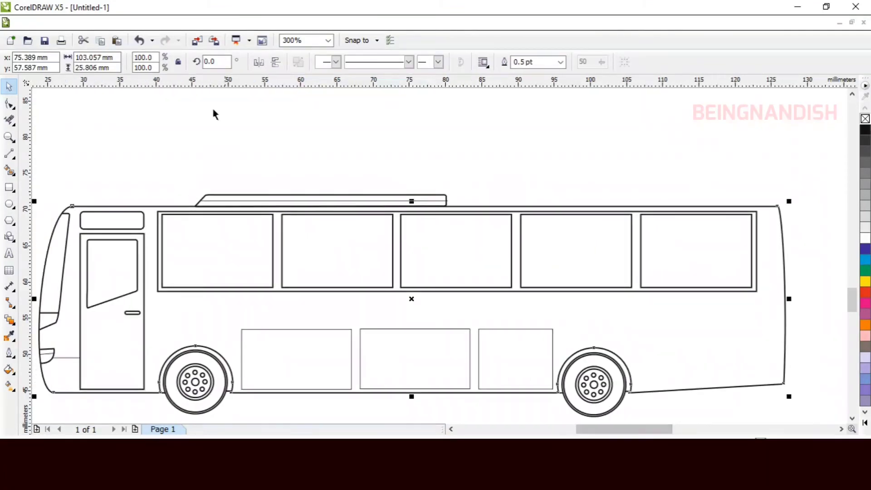
{"action": "key", "text": "F5"}
{"action": "left_click", "coordinate": [144, 322]}
{"action": "left_click", "coordinate": [696, 322]}
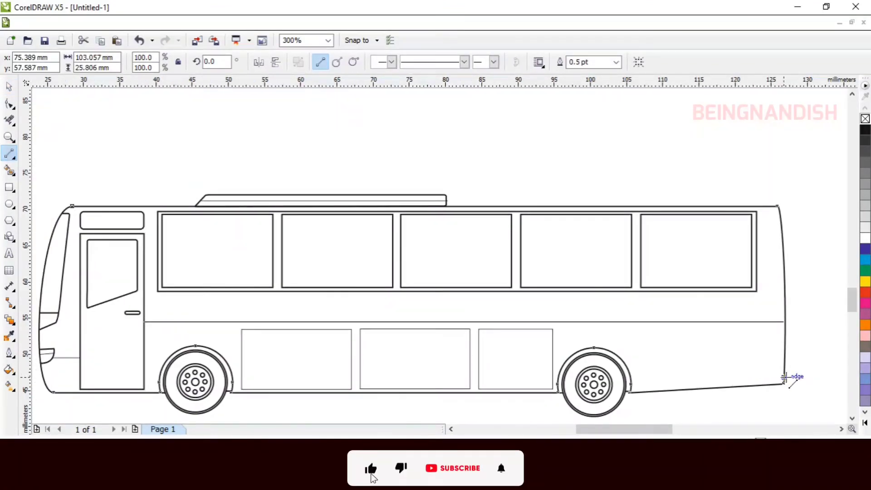
{"action": "left_click", "coordinate": [616, 62]}
{"action": "left_click", "coordinate": [604, 86]}
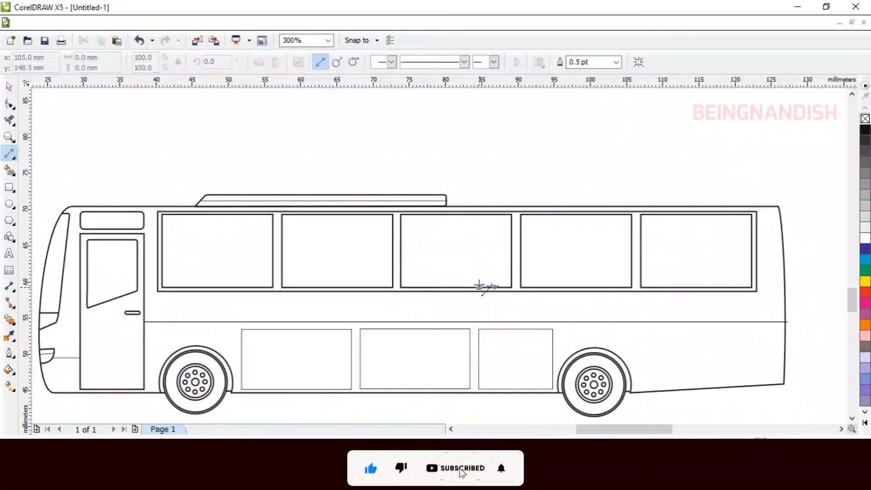
- Trim the end of the long horizontal line that projects past the body's rear edge
{"action": "scroll", "coordinate": [481, 291], "scroll_direction": "up", "scroll_amount": 2}
{"action": "left_click_drag", "start_coordinate": [637, 429], "coordinate": [675, 430]}
{"action": "left_click", "coordinate": [13, 124]}
{"action": "left_click", "coordinate": [58, 119]}
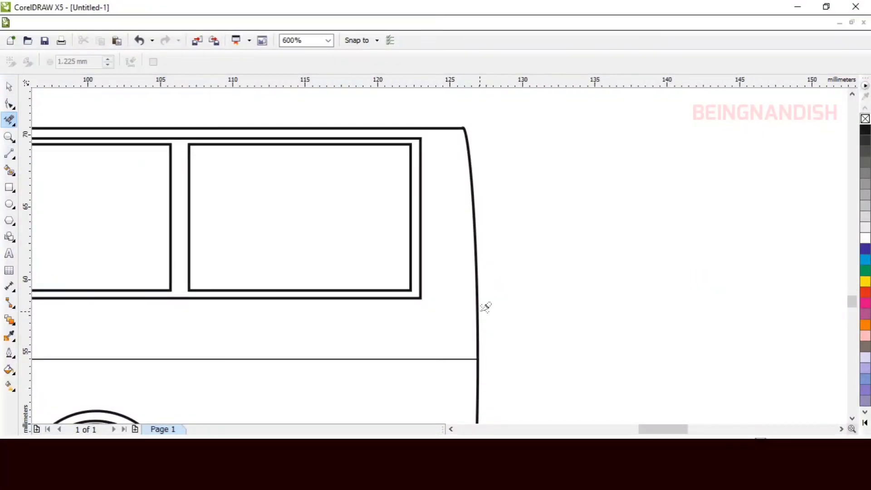
- Draw a rectangle about 2.1 by 6.3 mm across the body's rear edge and centre it vertically on the long horizontal line
{"action": "scroll", "coordinate": [855, 320], "scroll_direction": "down", "scroll_amount": 3}
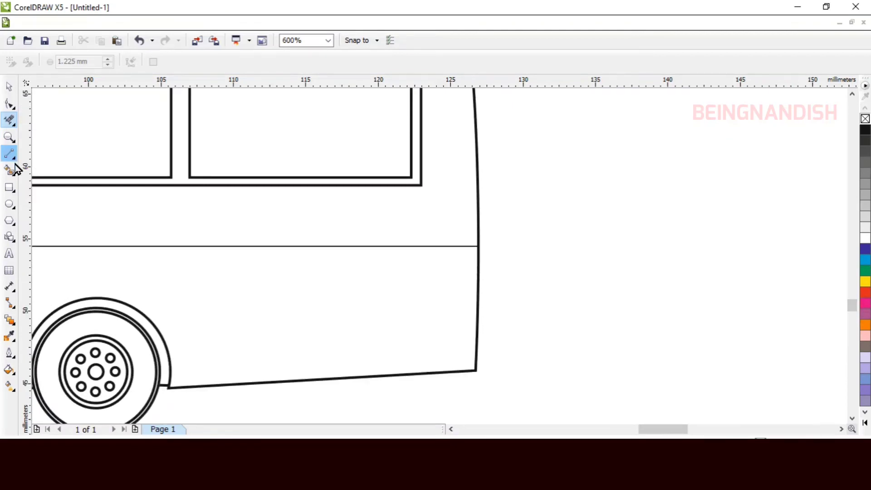
{"action": "left_click", "coordinate": [15, 190]}
{"action": "left_click", "coordinate": [43, 186]}
{"action": "left_click_drag", "start_coordinate": [462, 225], "coordinate": [494, 316]}
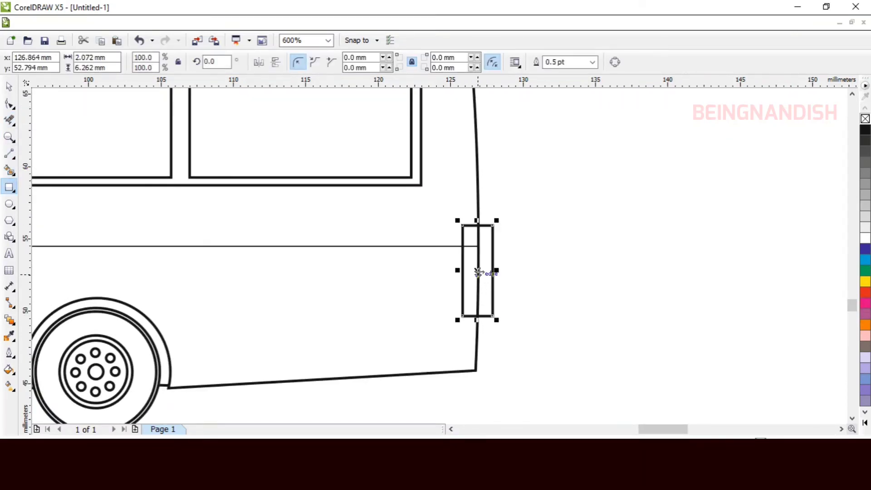
{"action": "left_click_drag", "start_coordinate": [478, 272], "coordinate": [472, 247]}
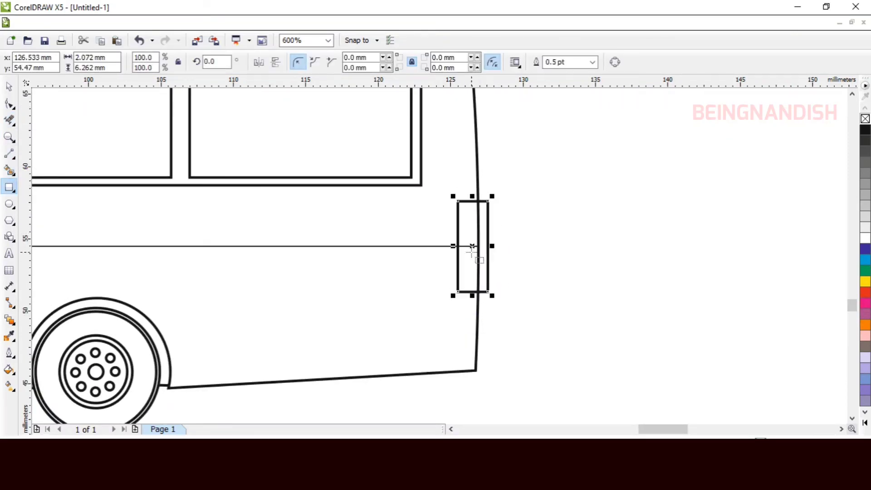
- Round the rear rectangle's corners to a radius of about 1.01 mm
{"action": "key", "text": "F10"}
{"action": "left_click_drag", "start_coordinate": [459, 202], "coordinate": [494, 221]}
{"action": "scroll", "coordinate": [465, 219], "scroll_direction": "up", "scroll_amount": 1}
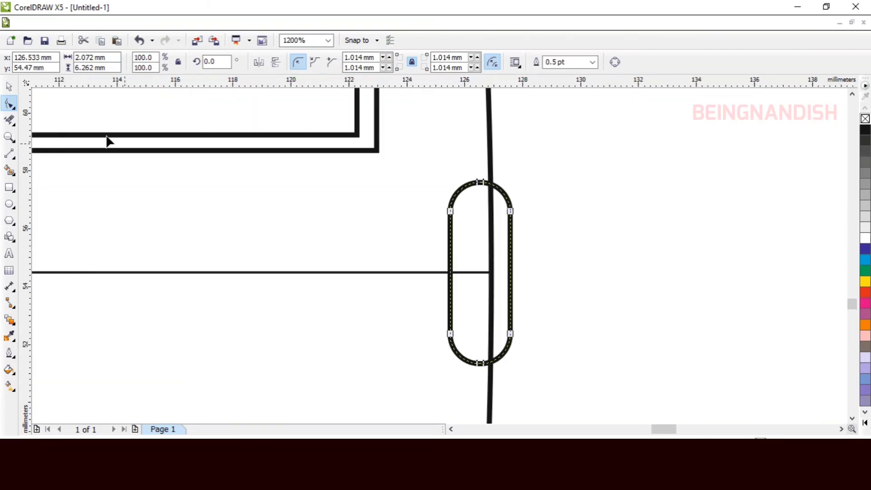
- Convert the rear rounded rectangle to curves, reshape it to about 1.68 by 6.76 mm, and trim the part outside the body's rear edge
{"action": "right_click", "coordinate": [453, 213]}
{"action": "left_click", "coordinate": [523, 8]}
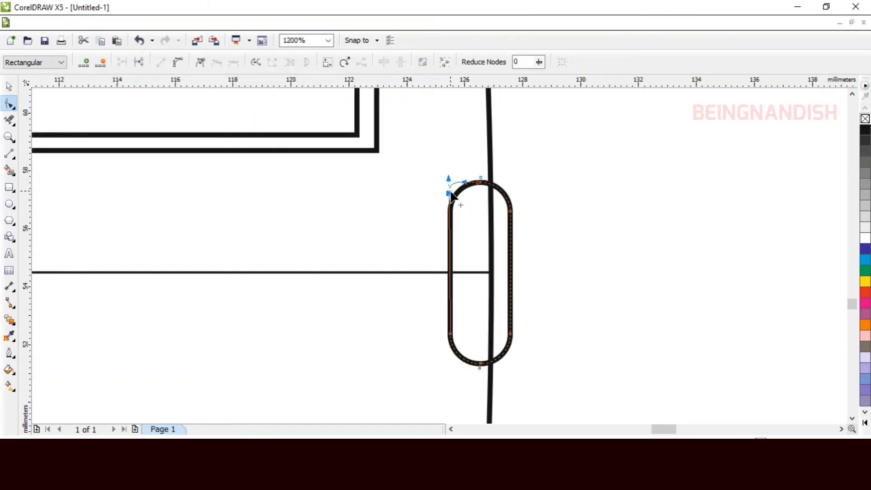
{"action": "left_click_drag", "start_coordinate": [452, 229], "coordinate": [450, 230]}
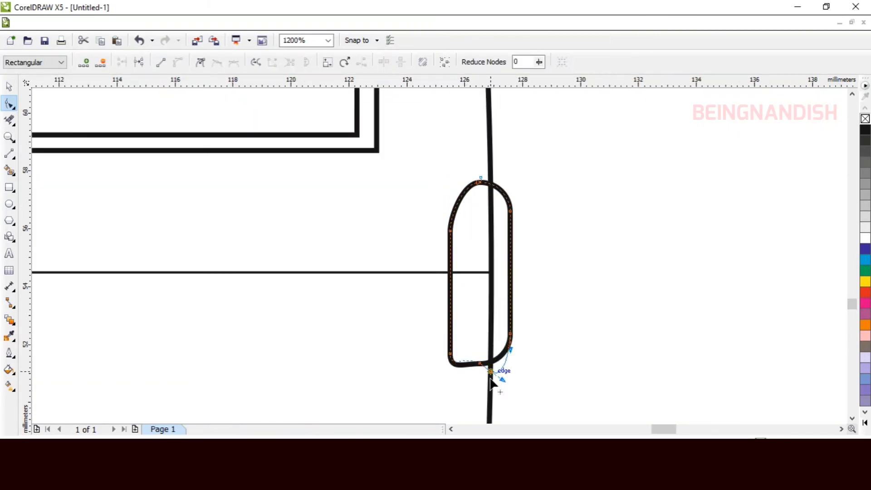
{"action": "mouse_move", "coordinate": [491, 378]}
{"action": "left_mouse_down"}
{"action": "mouse_move", "coordinate": [497, 358]}
{"action": "mouse_move", "coordinate": [490, 372]}
{"action": "left_mouse_up"}
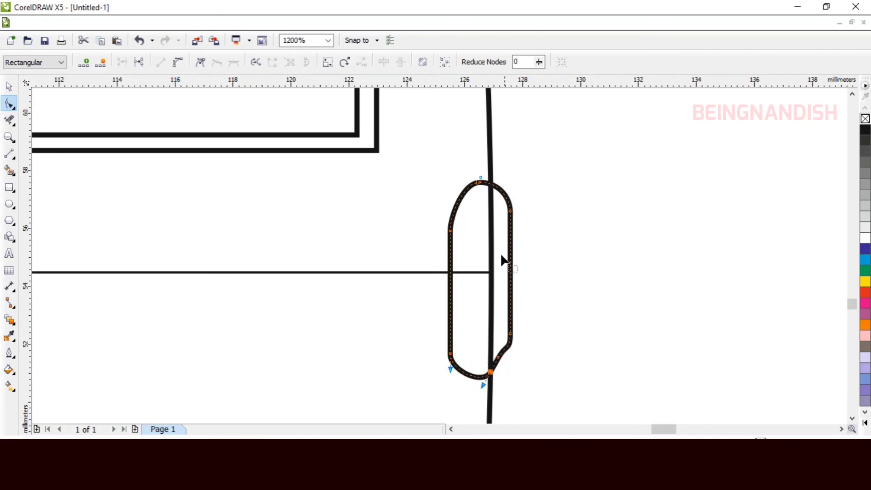
{"action": "left_click_drag", "start_coordinate": [451, 286], "coordinate": [462, 282]}
{"action": "key", "text": "space"}
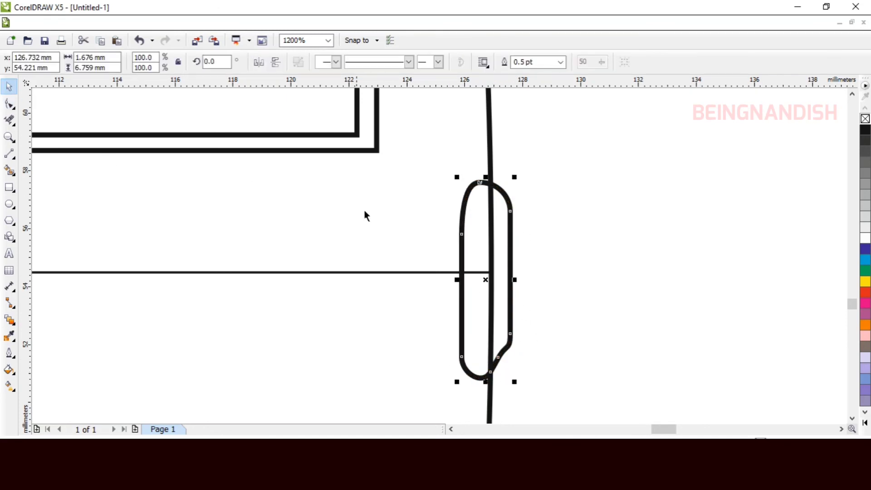
{"action": "left_click", "coordinate": [9, 120]}
{"action": "left_click", "coordinate": [511, 212]}
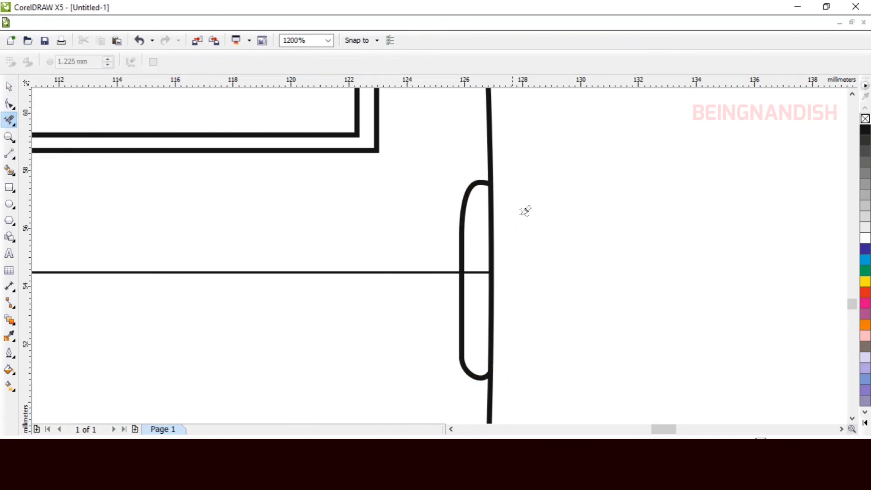
- Draw two horizontal two-point lines about 1.02 mm long across the rear light, each with a thinner outline
{"action": "left_click", "coordinate": [13, 159]}
{"action": "left_click_drag", "start_coordinate": [462, 322], "coordinate": [489, 323]}
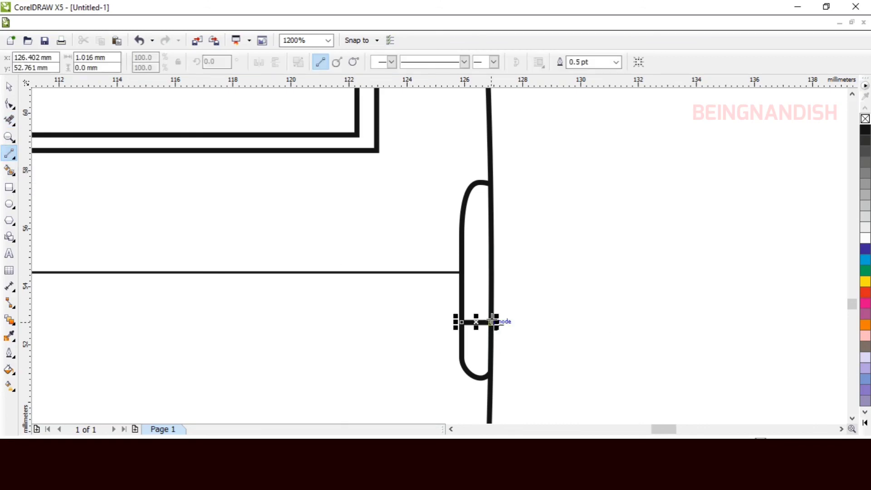
{"action": "left_click", "coordinate": [616, 62]}
{"action": "left_click", "coordinate": [586, 79]}
{"action": "left_click_drag", "start_coordinate": [462, 257], "coordinate": [492, 257]}
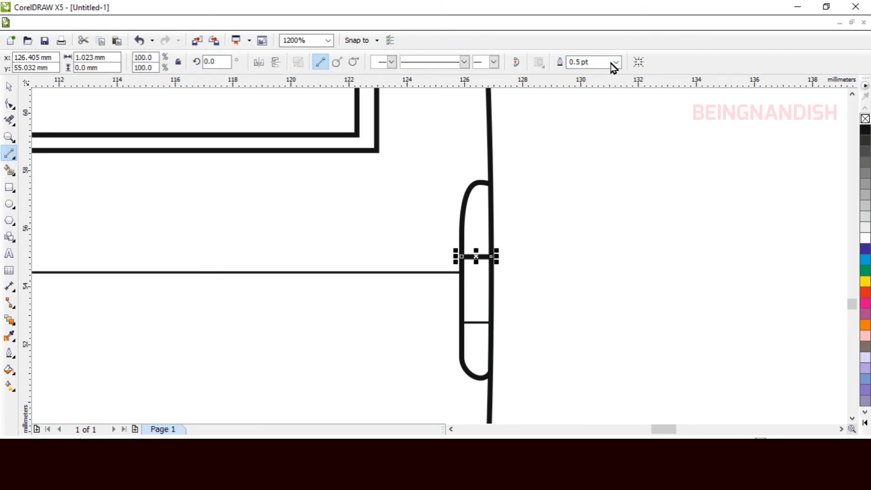
{"action": "left_click", "coordinate": [616, 63]}
{"action": "left_click", "coordinate": [590, 78]}
{"action": "left_click", "coordinate": [538, 231]}
{"action": "scroll", "coordinate": [539, 232], "scroll_direction": "down", "scroll_amount": 3}
{"action": "scroll", "coordinate": [241, 226], "scroll_direction": "up", "scroll_amount": 1}
{"action": "key", "text": "space"}
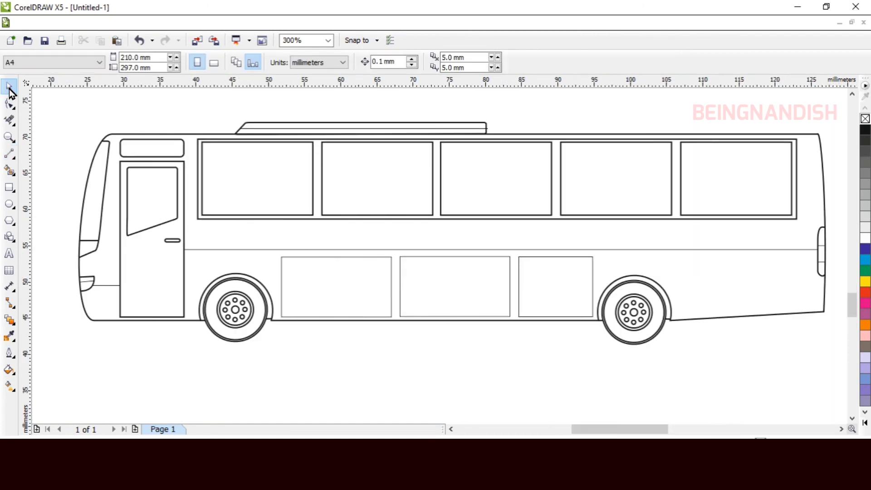
{"action": "left_click_drag", "start_coordinate": [53, 103], "coordinate": [834, 351]}
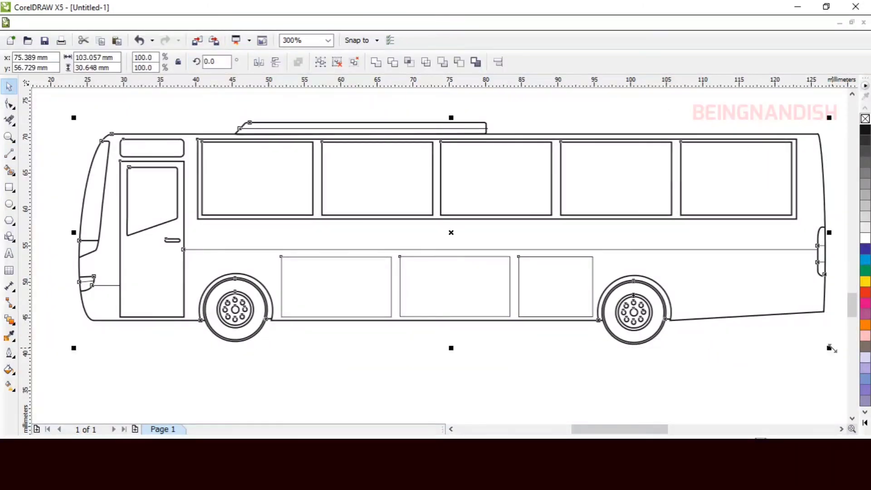
{"action": "left_click", "coordinate": [545, 351]}
- Draw a rectangle about 1.1 by 3.8 mm between the windscreen and the door, and round its corners
{"action": "scroll", "coordinate": [91, 226], "scroll_direction": "up", "scroll_amount": 1}
{"action": "left_click", "coordinate": [13, 191]}
{"action": "left_click", "coordinate": [51, 189]}
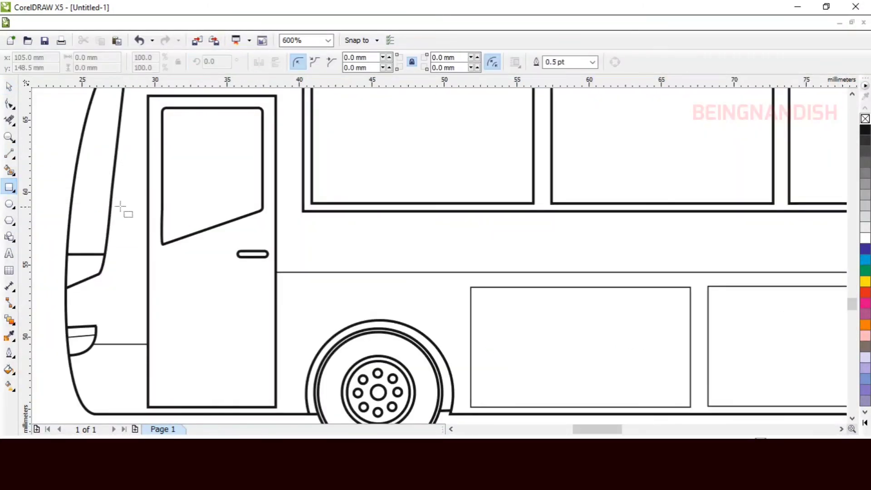
{"action": "left_click_drag", "start_coordinate": [121, 197], "coordinate": [139, 254]}
{"action": "left_click", "coordinate": [9, 103]}
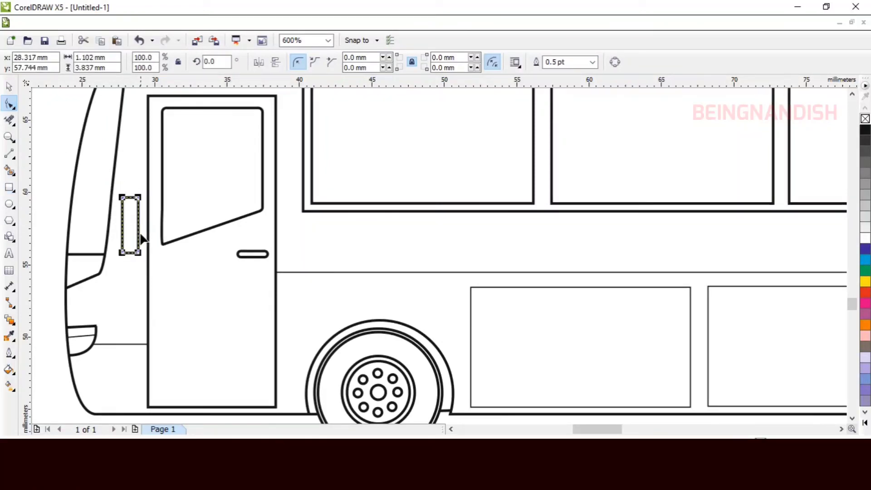
{"action": "left_click_drag", "start_coordinate": [123, 199], "coordinate": [130, 200]}
{"action": "scroll", "coordinate": [142, 233], "scroll_direction": "up", "scroll_amount": 2}
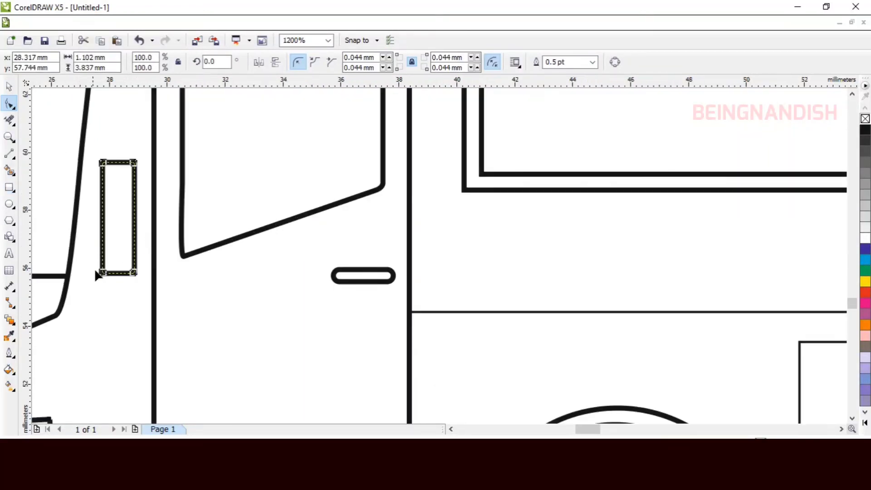
{"action": "mouse_move", "coordinate": [100, 271]}
{"action": "left_mouse_down"}
{"action": "mouse_move", "coordinate": [112, 266]}
{"action": "mouse_move", "coordinate": [86, 273]}
{"action": "left_mouse_up"}
- Convert the small rounded rectangle beside the door to curves and move its nodes into a tapered mirror shape with a slanted upper edge
{"action": "right_click", "coordinate": [105, 265]}
{"action": "left_click", "coordinate": [171, 14]}
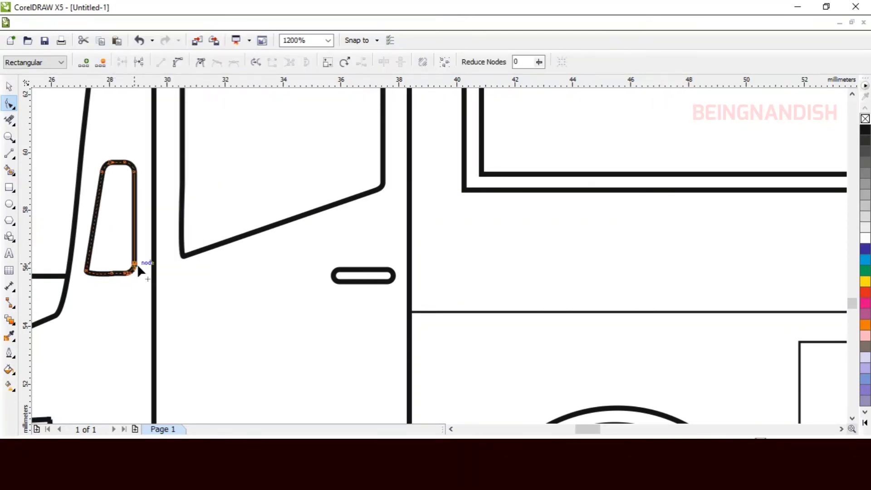
{"action": "left_click_drag", "start_coordinate": [138, 268], "coordinate": [144, 270]}
{"action": "left_click_drag", "start_coordinate": [98, 178], "coordinate": [142, 168]}
{"action": "left_click", "coordinate": [192, 184]}
- Draw a small rectangle about 0.84 by 0.73 mm across the lower edge of the tapered mirror shape
{"action": "left_click", "coordinate": [13, 191]}
{"action": "left_click", "coordinate": [27, 187]}
{"action": "left_click_drag", "start_coordinate": [101, 266], "coordinate": [126, 288]}
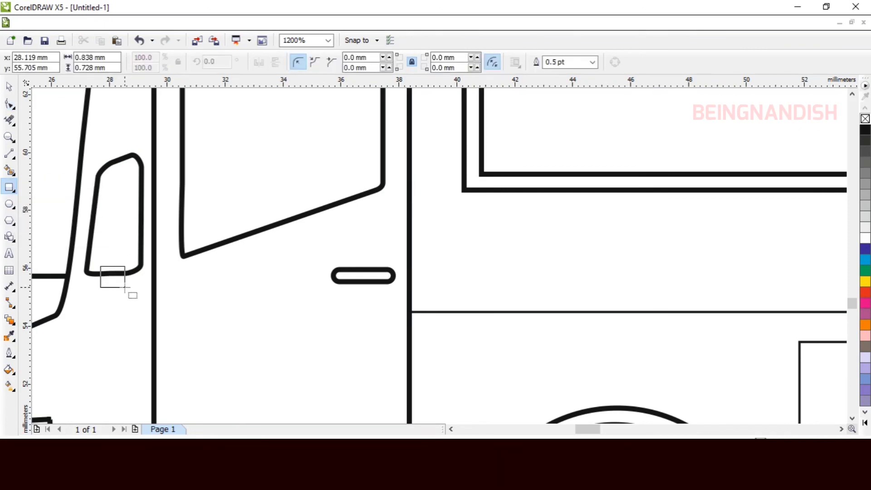